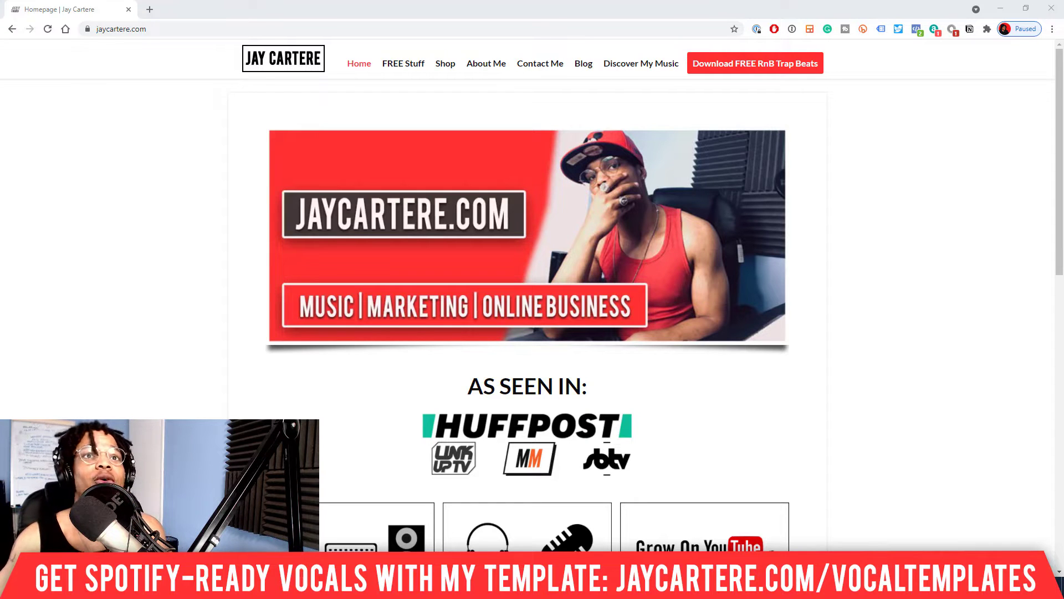
# Minimize Chrome to reveal the Studio One 'tempo test 1' song with its three beat tracks
pyautogui.click(1001, 9)
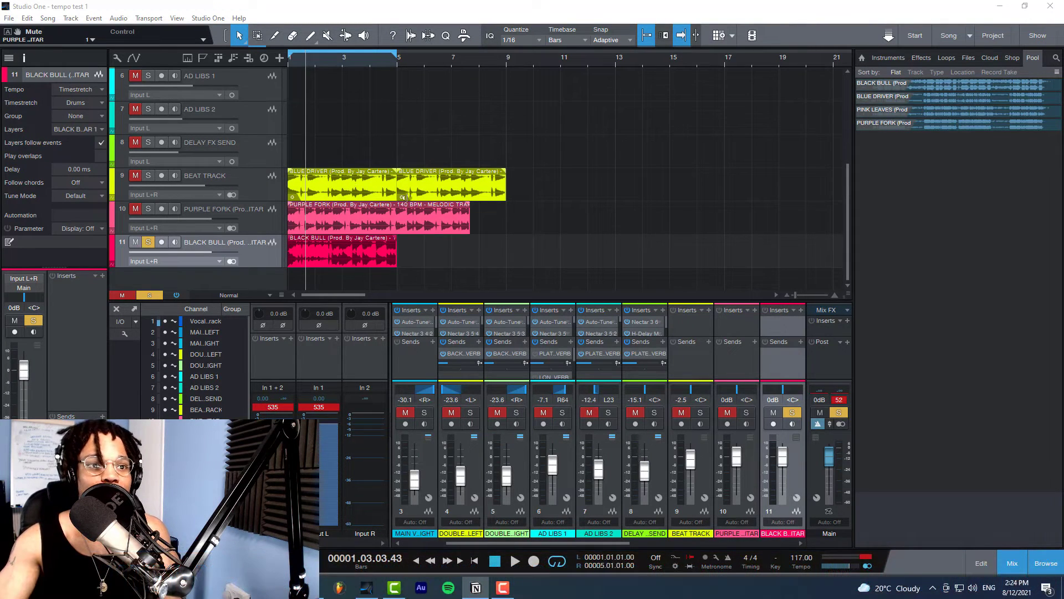
# Drag the transport tempo value up from 117 toward 125 BPM
pyautogui.moveTo(793, 561)
pyautogui.mouseDown()
pyautogui.moveTo(803, 549)
pyautogui.moveTo(803, 576)
pyautogui.mouseUp()
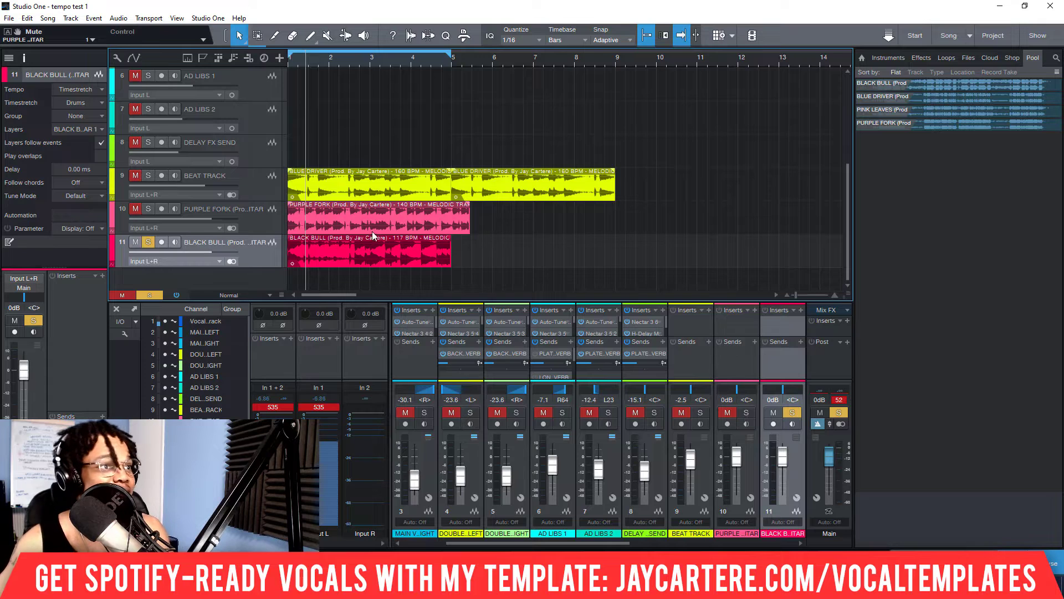
# Shorten the Black Bull loop and play the song from the start to check it
pyautogui.click(348, 250)
pyautogui.moveTo(570, 216); pyautogui.dragTo(344, 173)
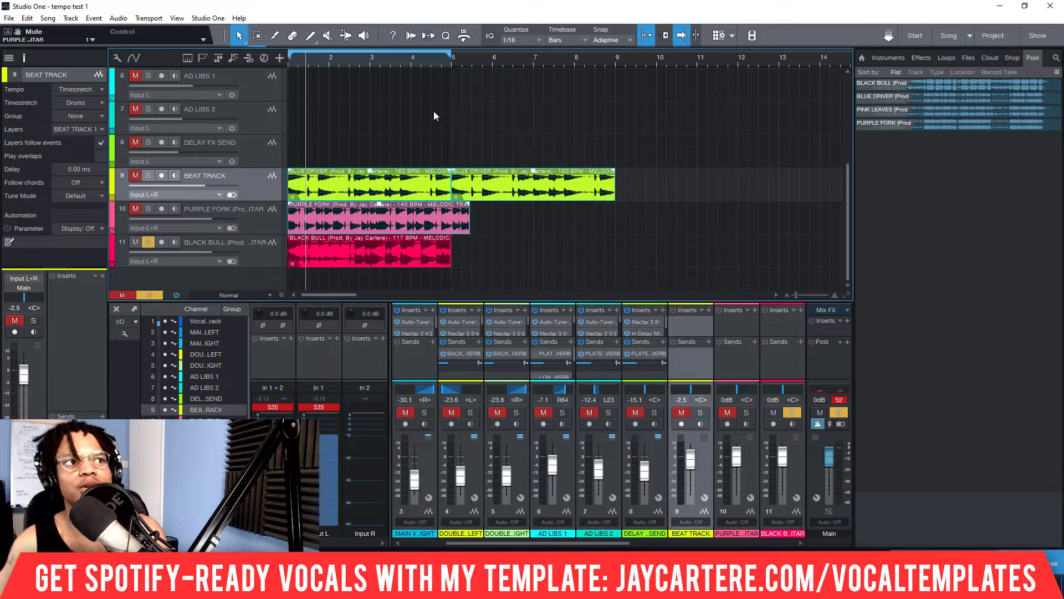
pyautogui.click(344, 258)
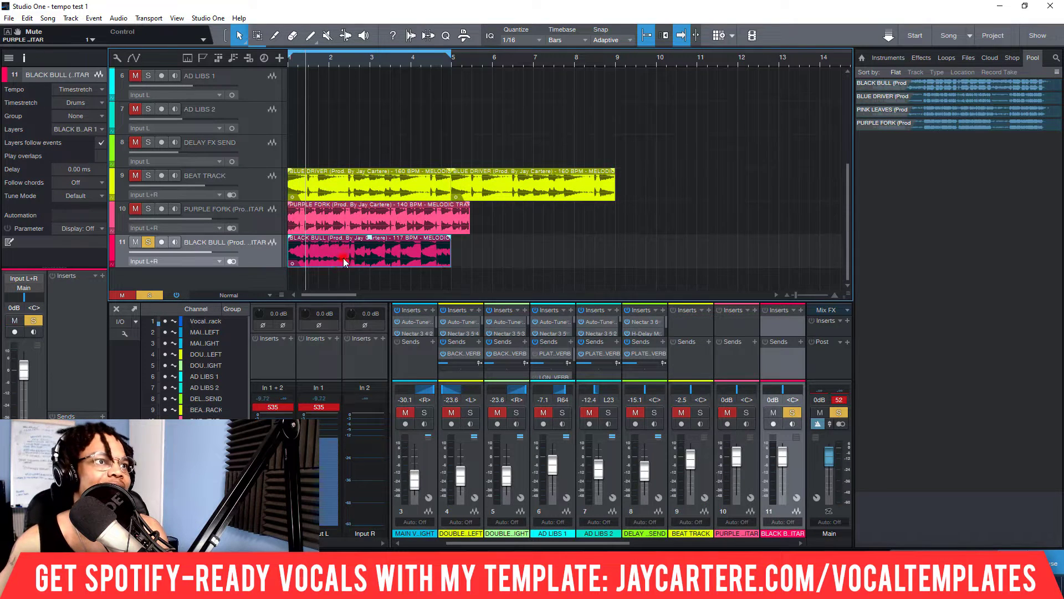
pyautogui.moveTo(449, 259); pyautogui.dragTo(332, 264)
pyautogui.press(',')
pyautogui.press('space')
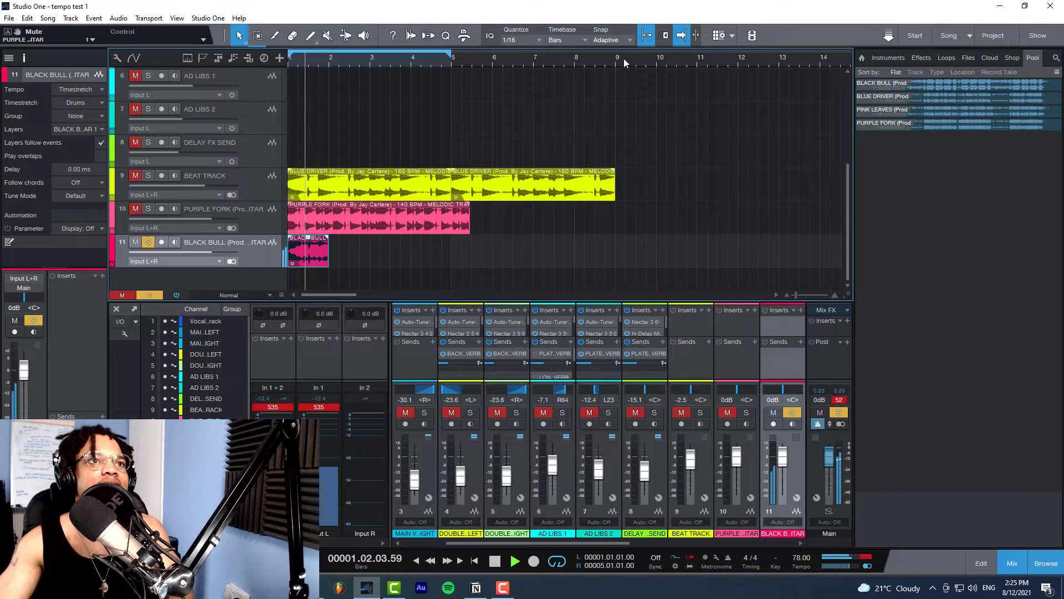
pyautogui.press('space')
# Set the song tempo to 117 BPM and audition from the start
pyautogui.click(799, 560)
pyautogui.moveTo(798, 560); pyautogui.dragTo(798, 534)
pyautogui.press('Home')
pyautogui.press('space')
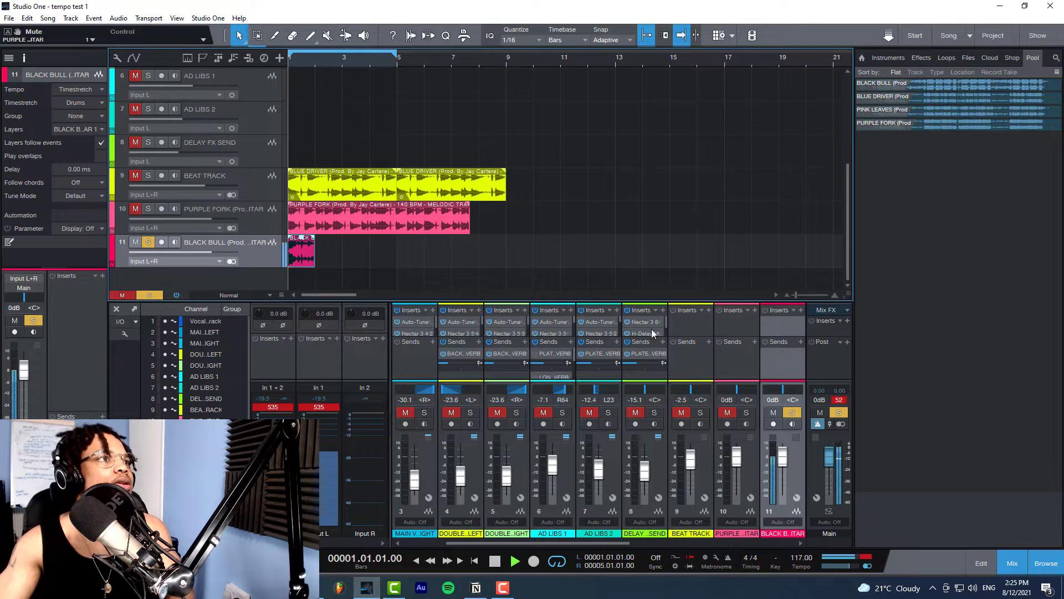
pyautogui.scroll(3, 351, 64)
pyautogui.press('space')
# Extend the Black Bull loop to four bars ending at bar 5 and play it back
pyautogui.moveTo(350, 262); pyautogui.dragTo(454, 257)
pyautogui.press('space')
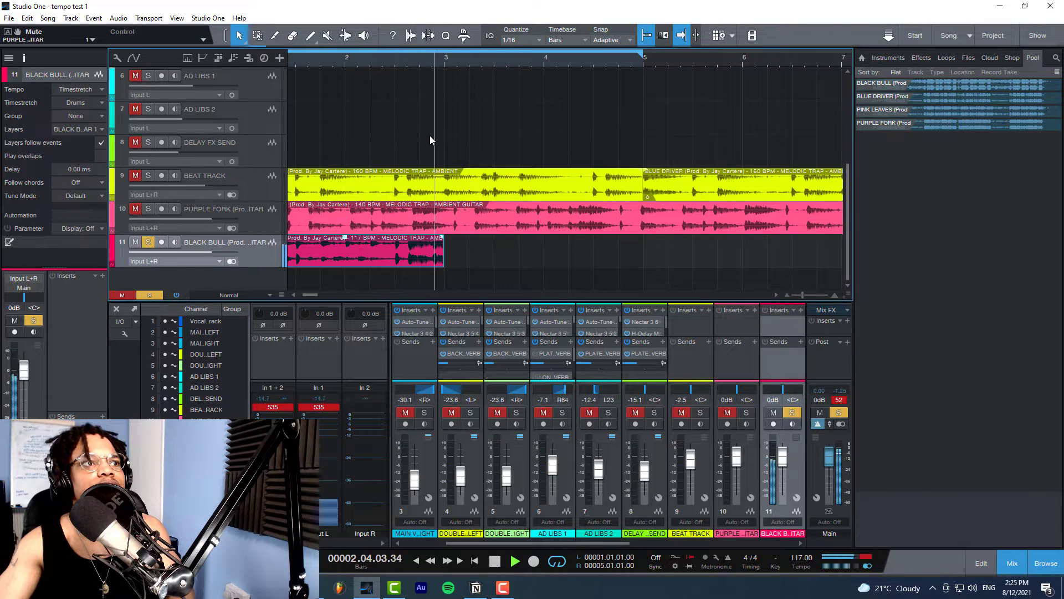
pyautogui.press('space')
pyautogui.moveTo(444, 264); pyautogui.dragTo(643, 275)
pyautogui.press('Home')
pyautogui.press('space')
pyautogui.press('w')
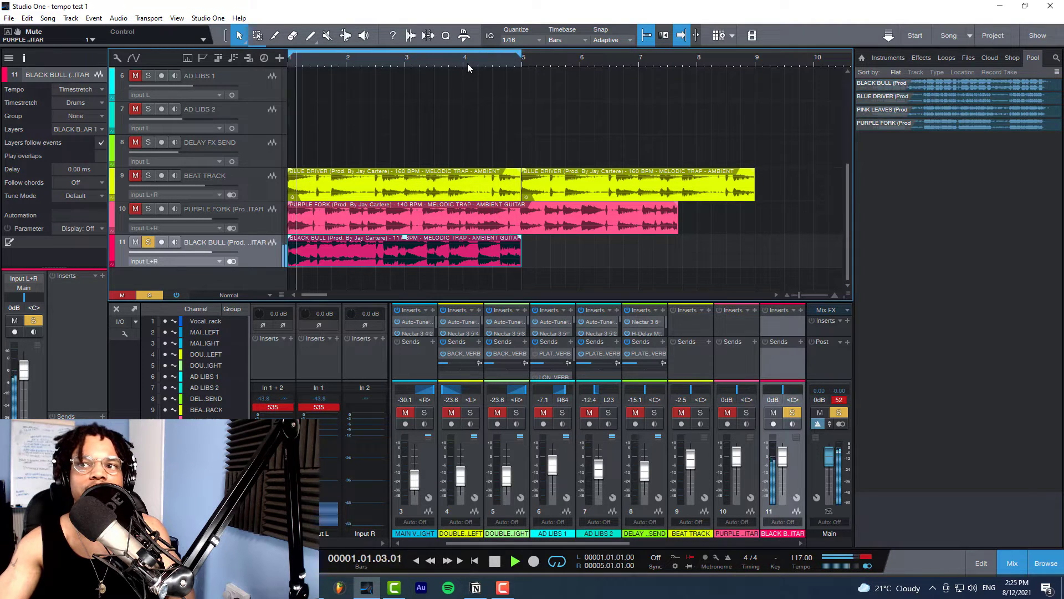
pyautogui.press('space')
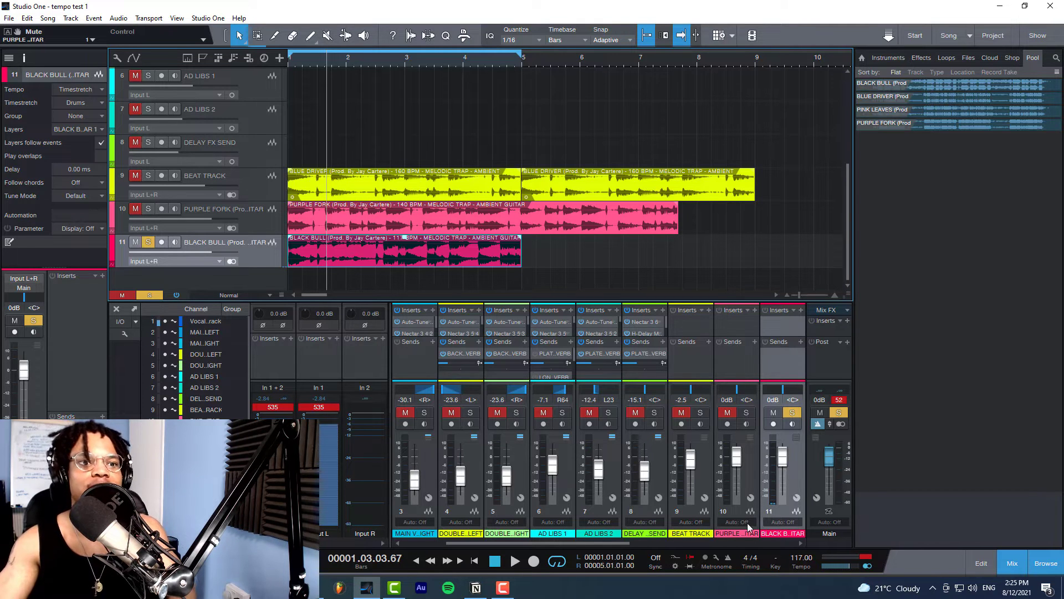
# Set the Black Bull loop's file tempo to 117, then raise the song tempo toward 142
pyautogui.rightClick(393, 260)
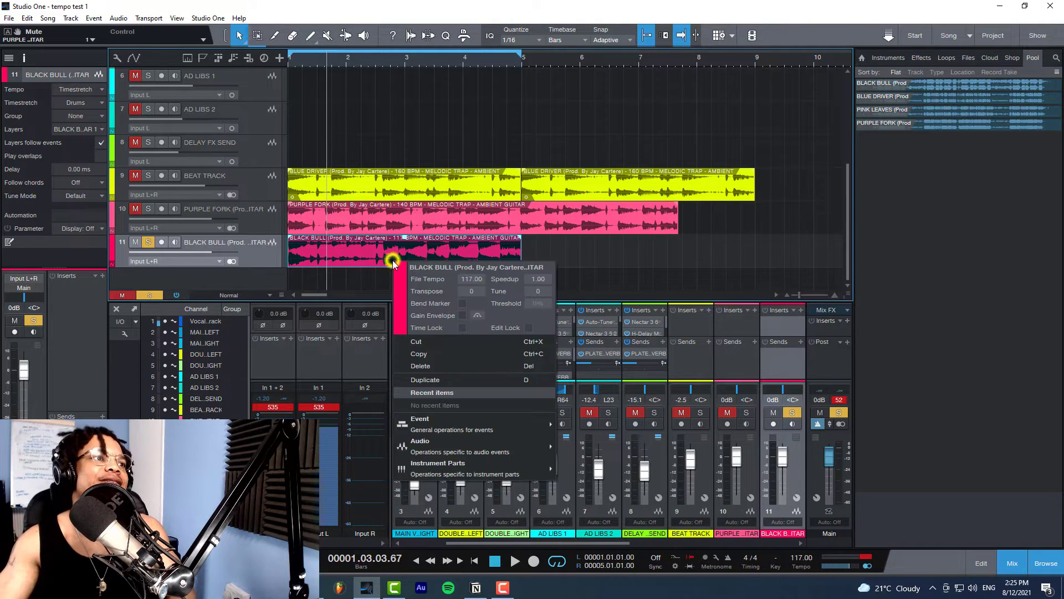
pyautogui.click(471, 279)
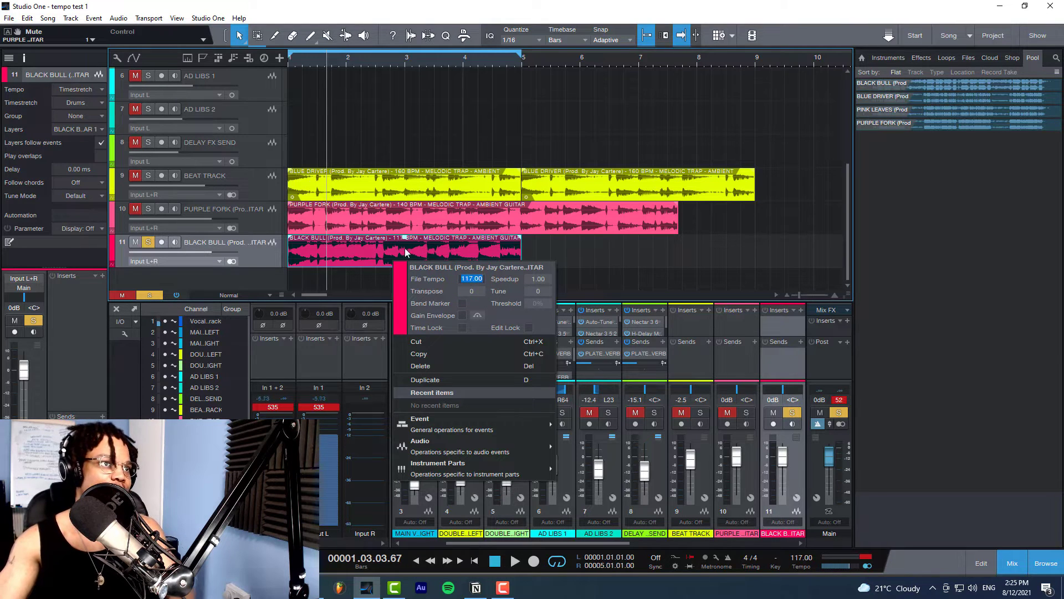
pyautogui.press('Return')
pyautogui.write('117')
pyautogui.press('Return')
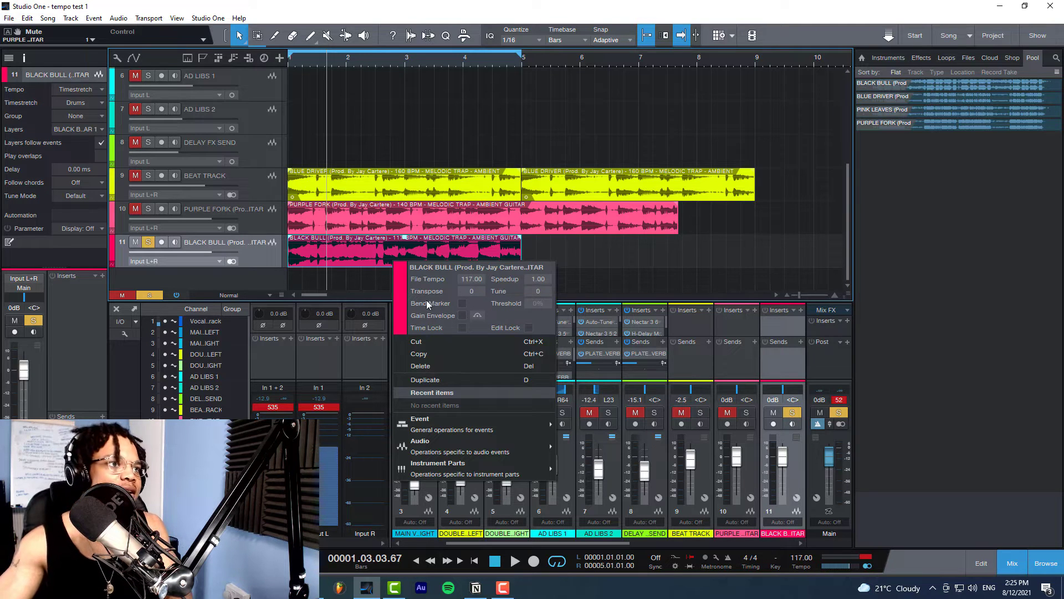
pyautogui.click(586, 267)
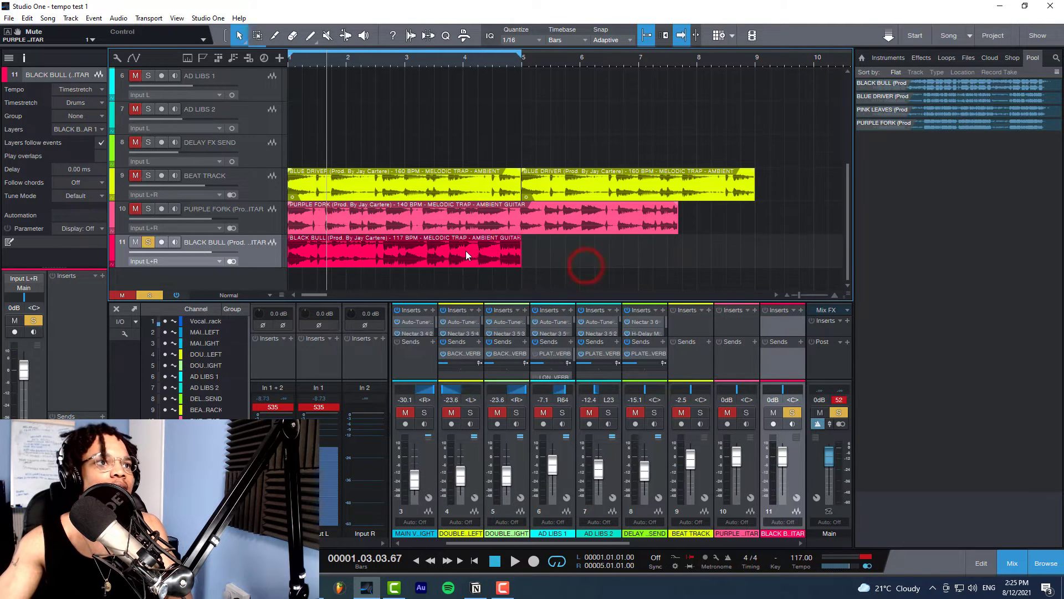
pyautogui.moveTo(800, 557); pyautogui.dragTo(802, 542)
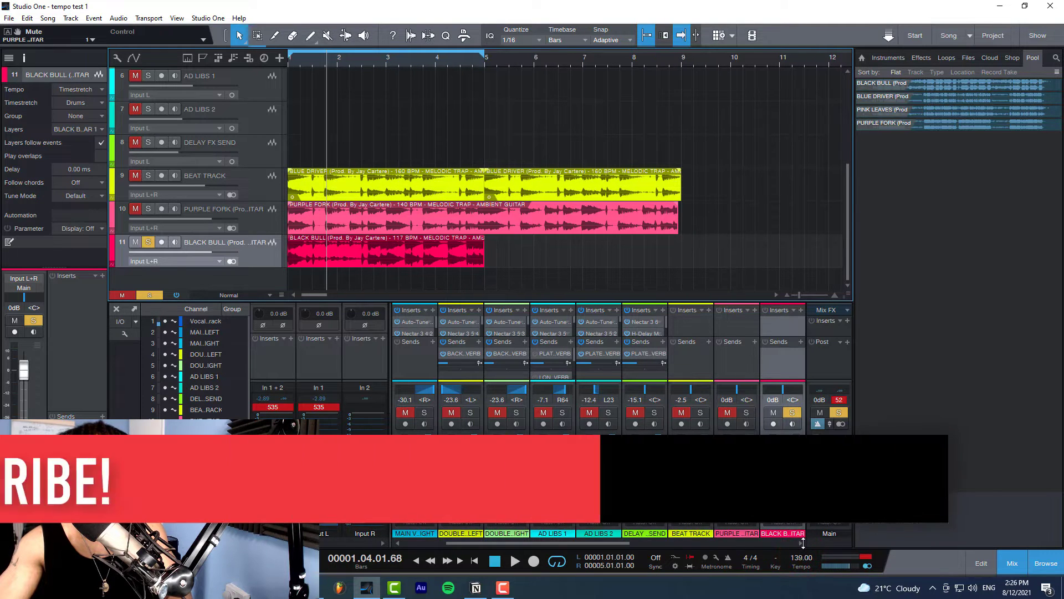
# Play the song from the start at the faster tempo
pyautogui.press(',')
pyautogui.press('space')
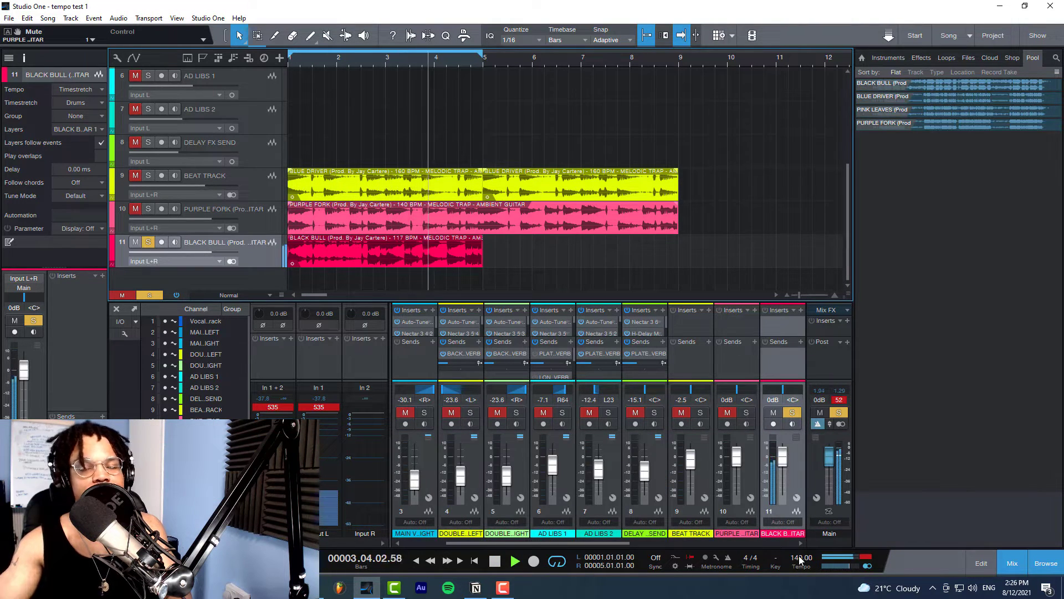
pyautogui.press('space')
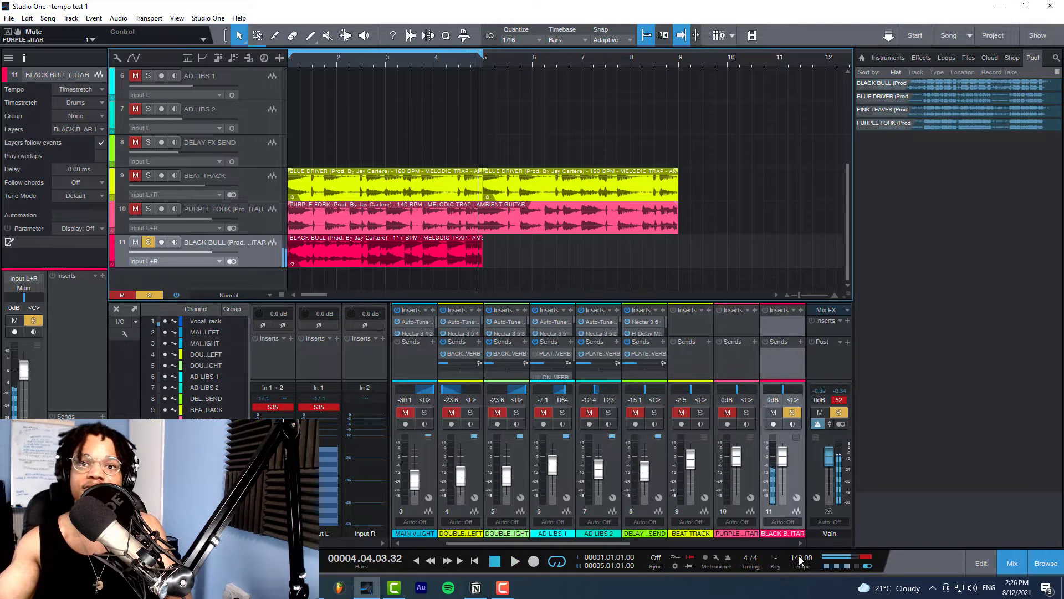
# Lower the song tempo to 131 BPM, replay it, and select the Black Bull loop
pyautogui.moveTo(800, 560); pyautogui.dragTo(800, 568)
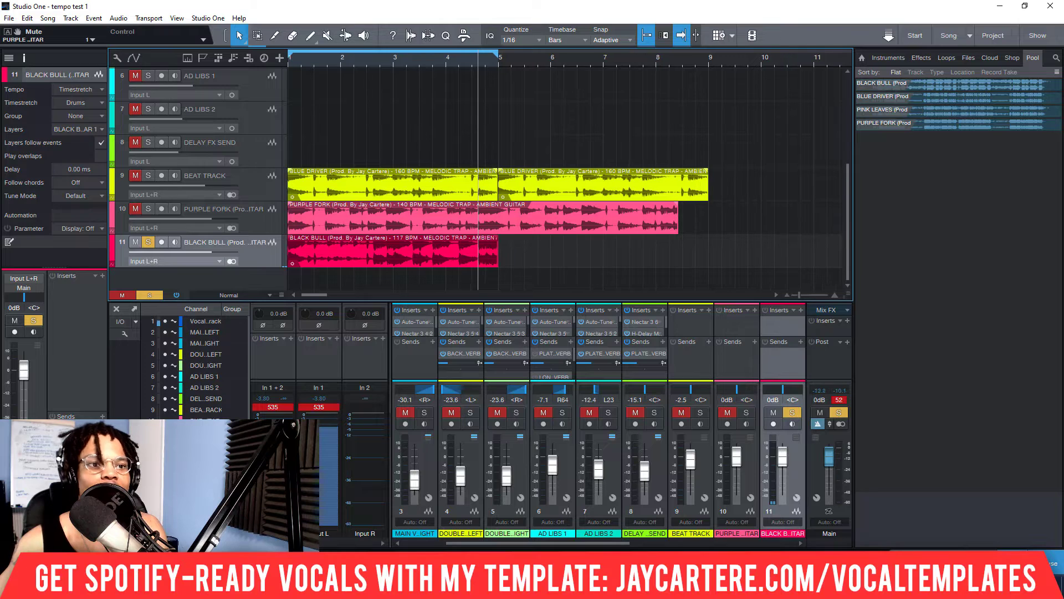
pyautogui.press('space')
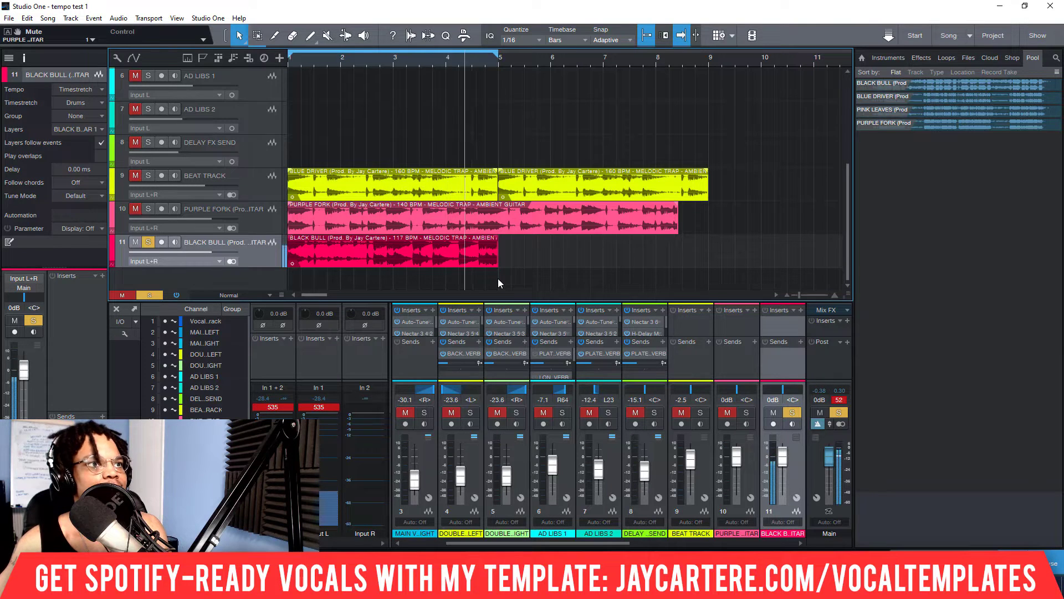
pyautogui.press('space')
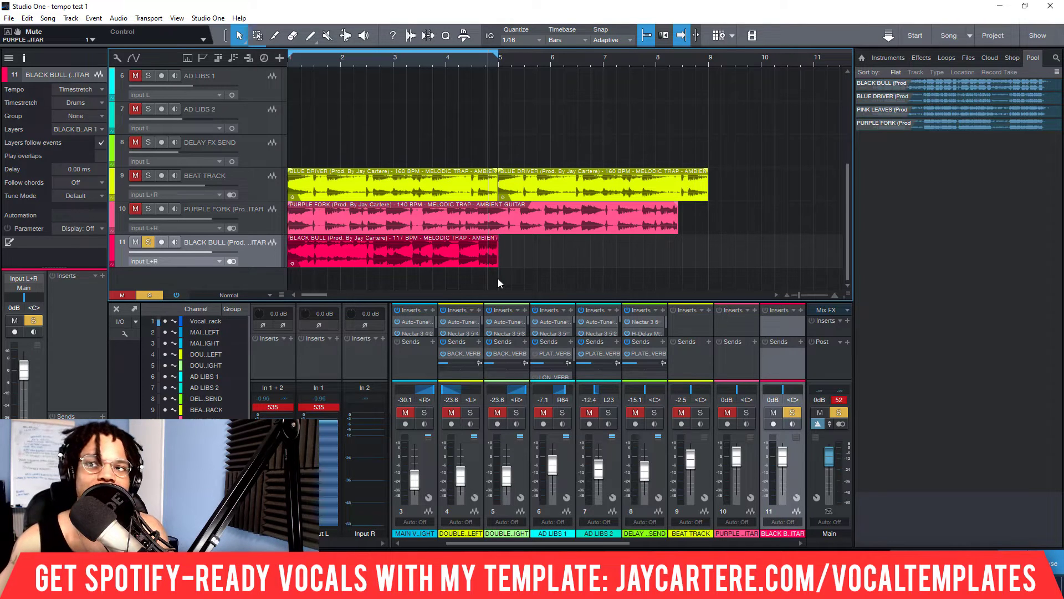
pyautogui.click(383, 252)
pyautogui.rightClick(408, 254)
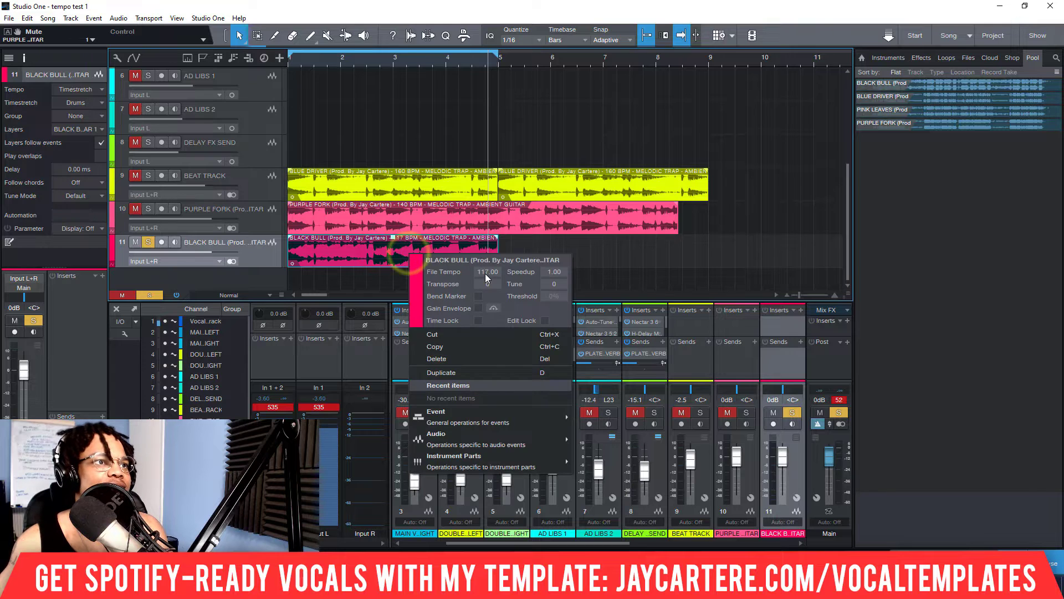
pyautogui.click(363, 255)
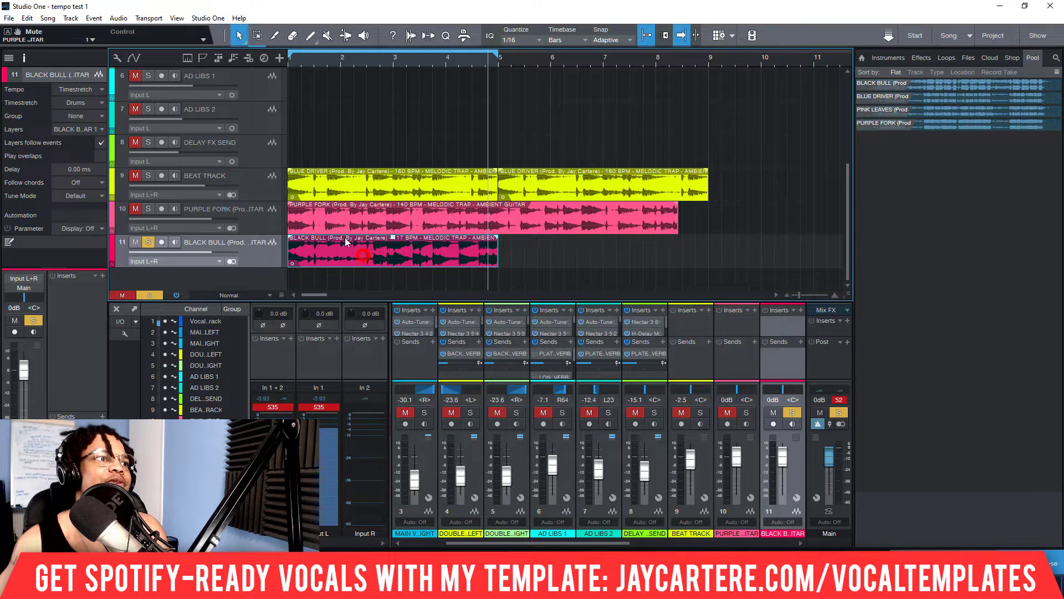
pyautogui.click(28, 58)
pyautogui.click(28, 58)
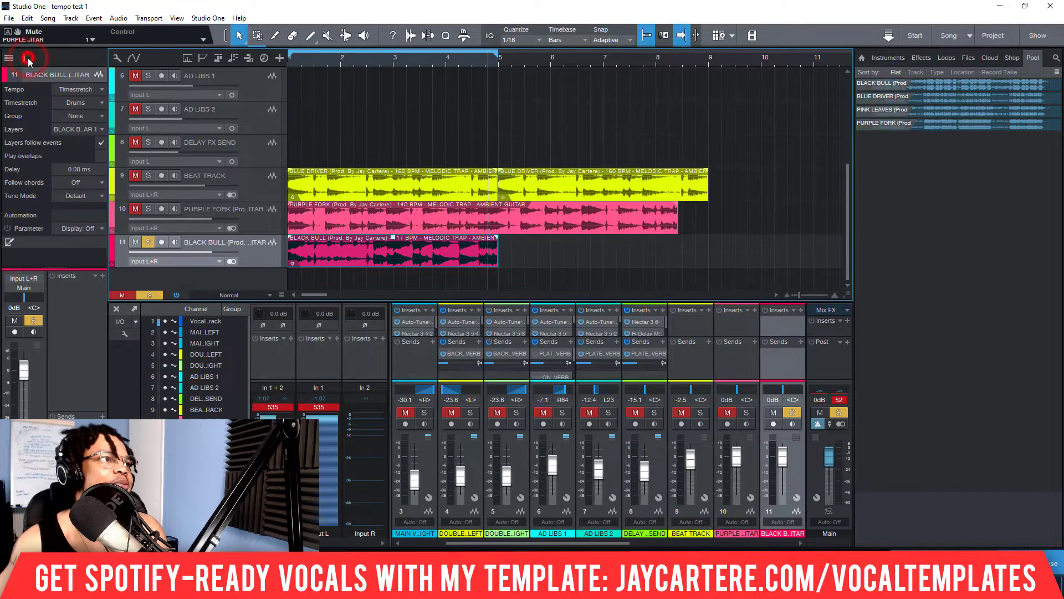
pyautogui.click(93, 90)
pyautogui.click(92, 90)
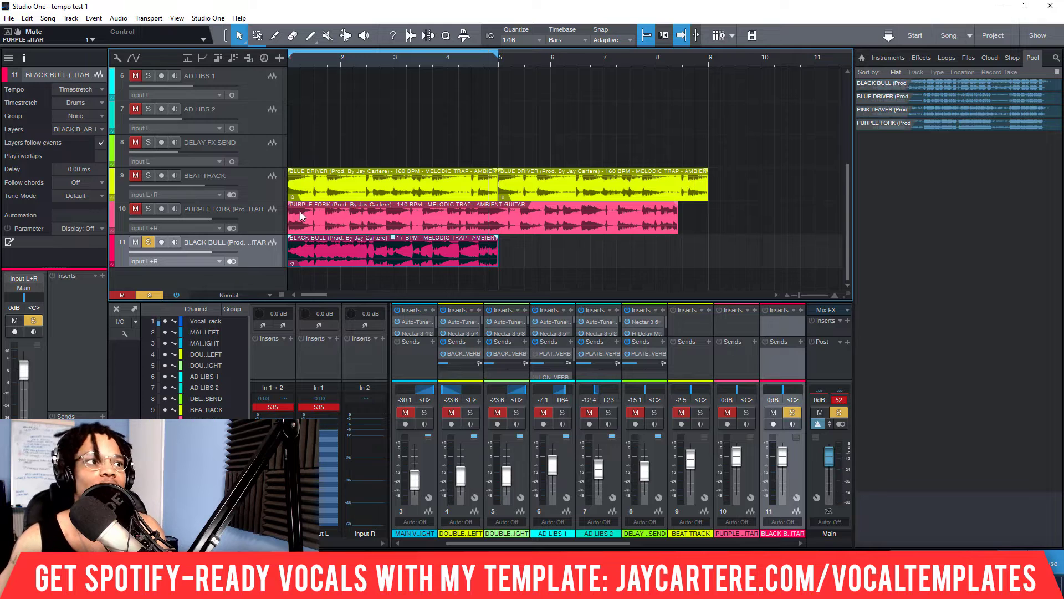
pyautogui.click(95, 89)
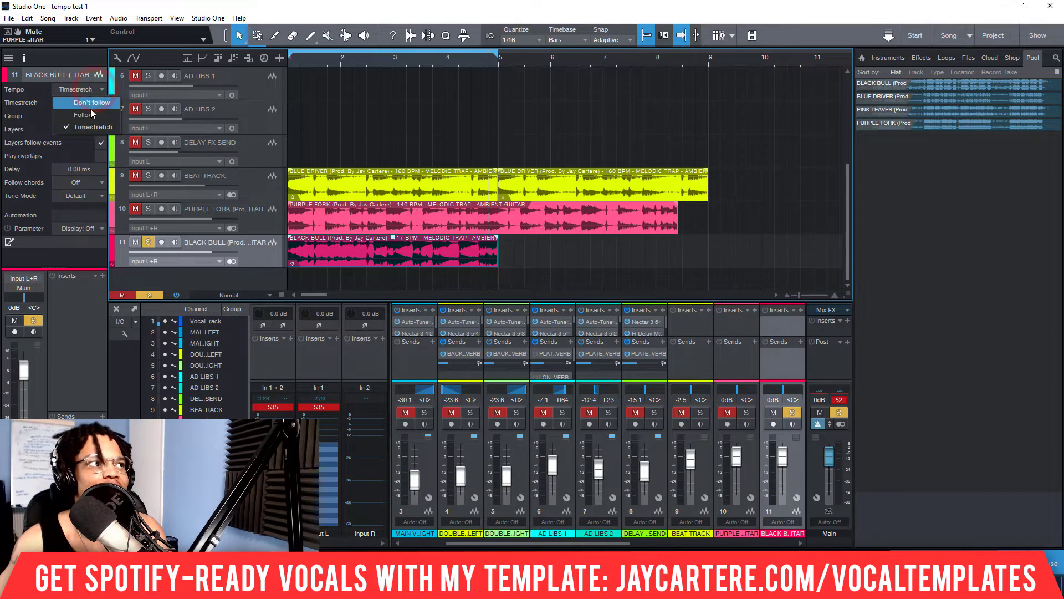
pyautogui.click(90, 115)
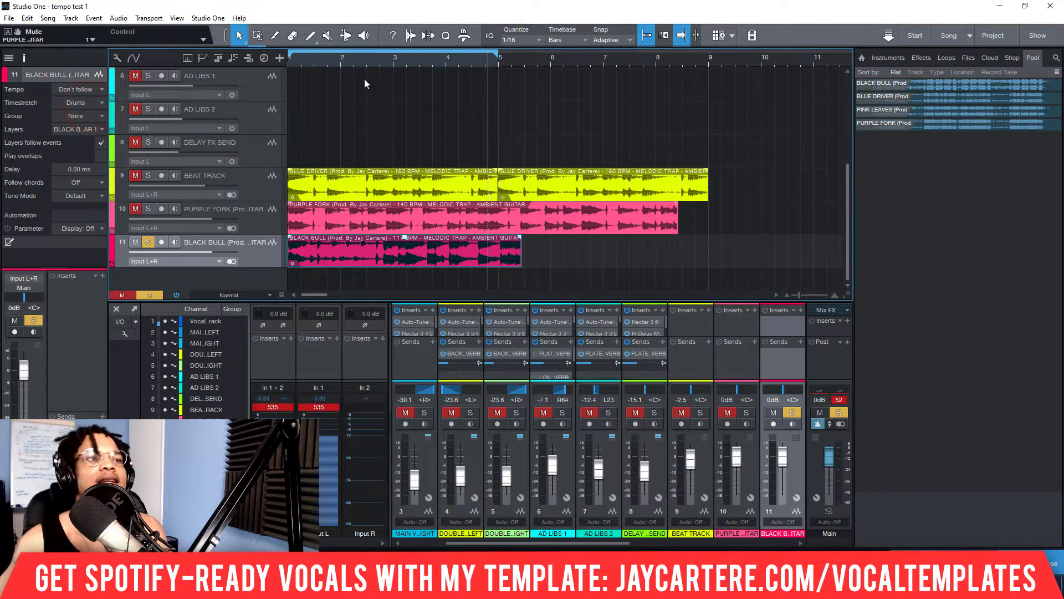
pyautogui.press('space')
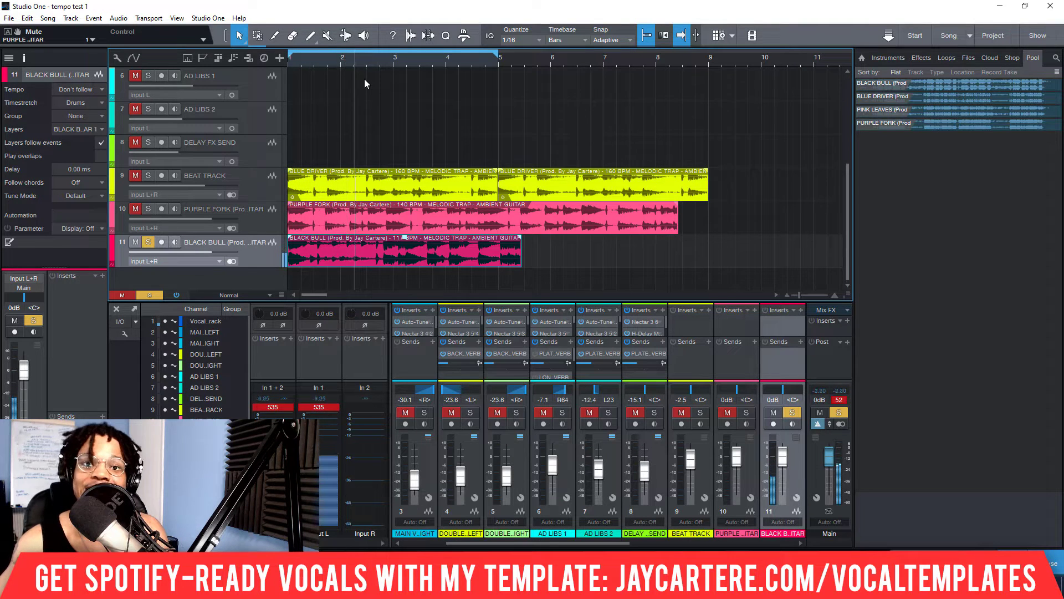
pyautogui.click(91, 100)
pyautogui.click(91, 129)
pyautogui.press('space')
pyautogui.press('space')
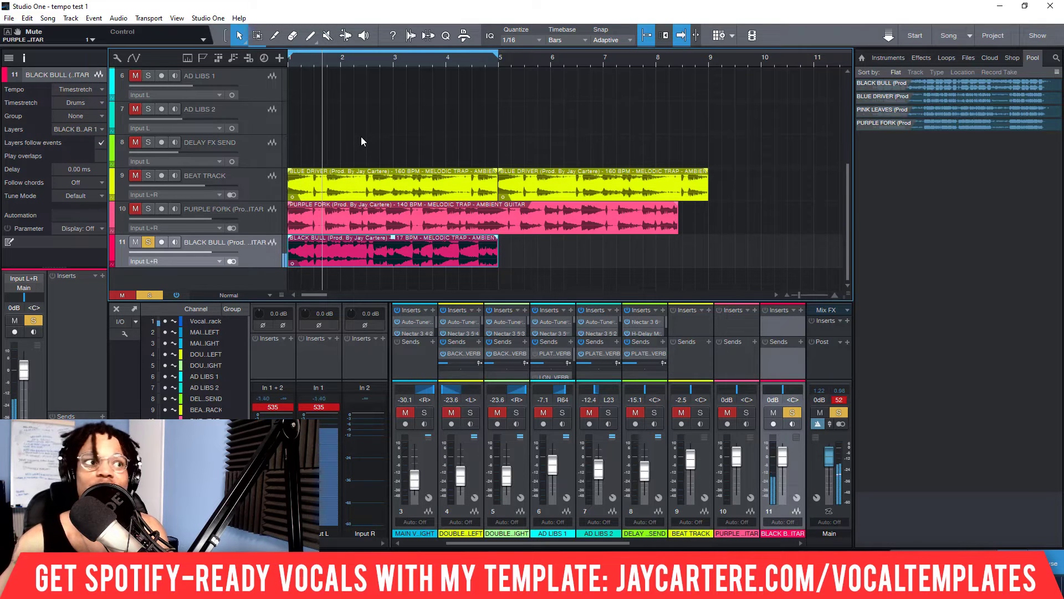
pyautogui.press('space')
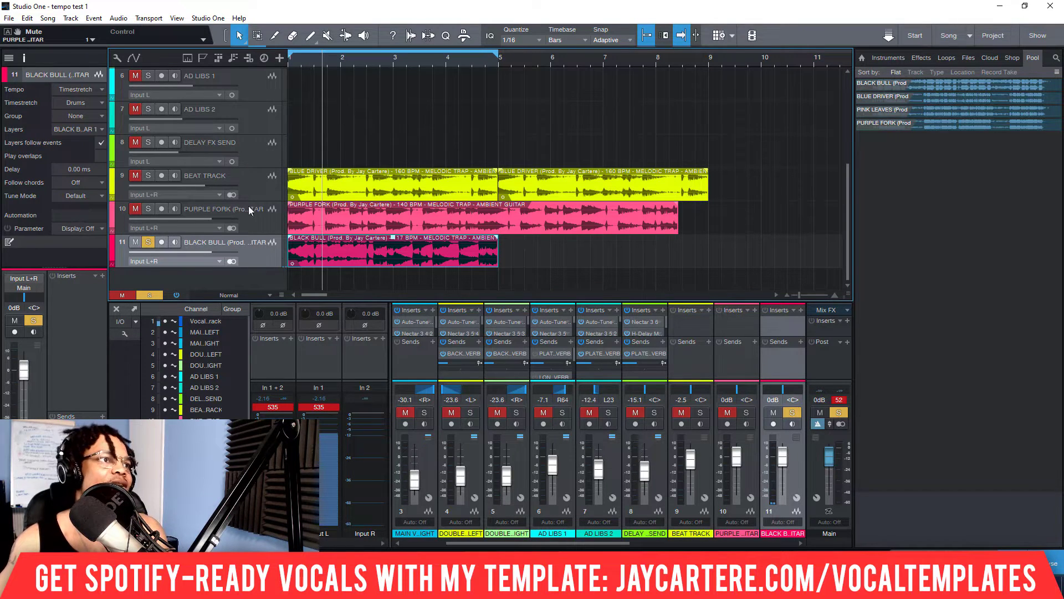
# Move the solo from Black Bull to Purple Fork and trim Purple Fork to end at bar 5
pyautogui.click(148, 242)
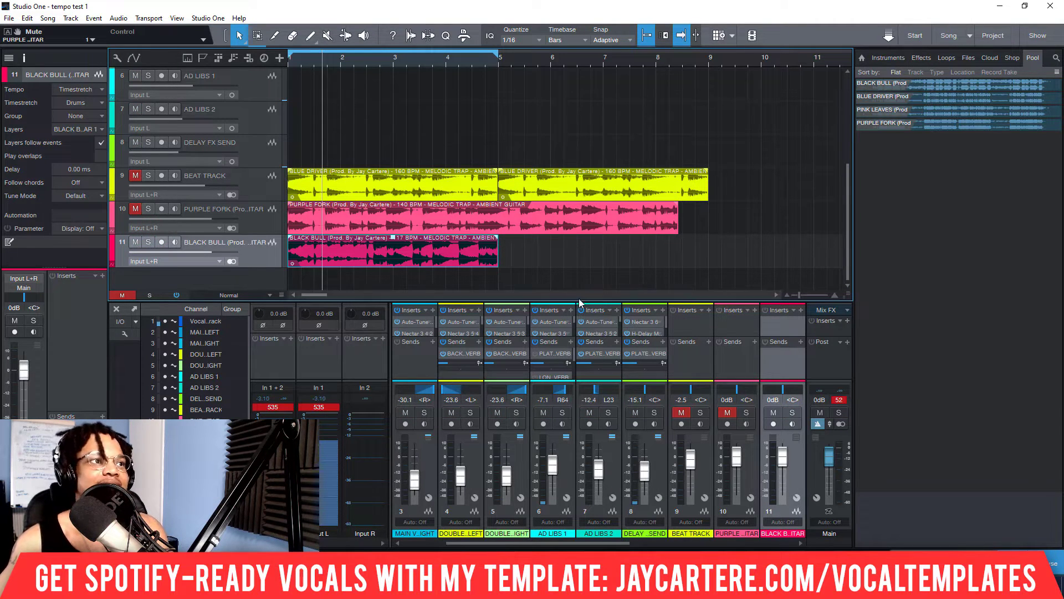
pyautogui.click(149, 209)
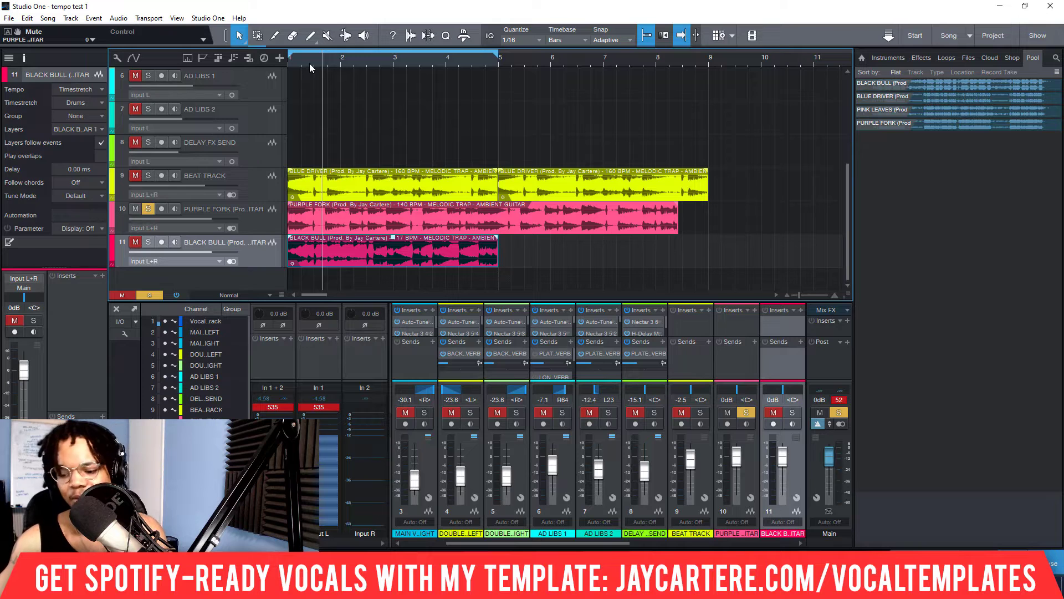
pyautogui.moveTo(675, 222); pyautogui.dragTo(498, 222)
# Audition the trimmed Purple Fork loop from the song start
pyautogui.press('space')
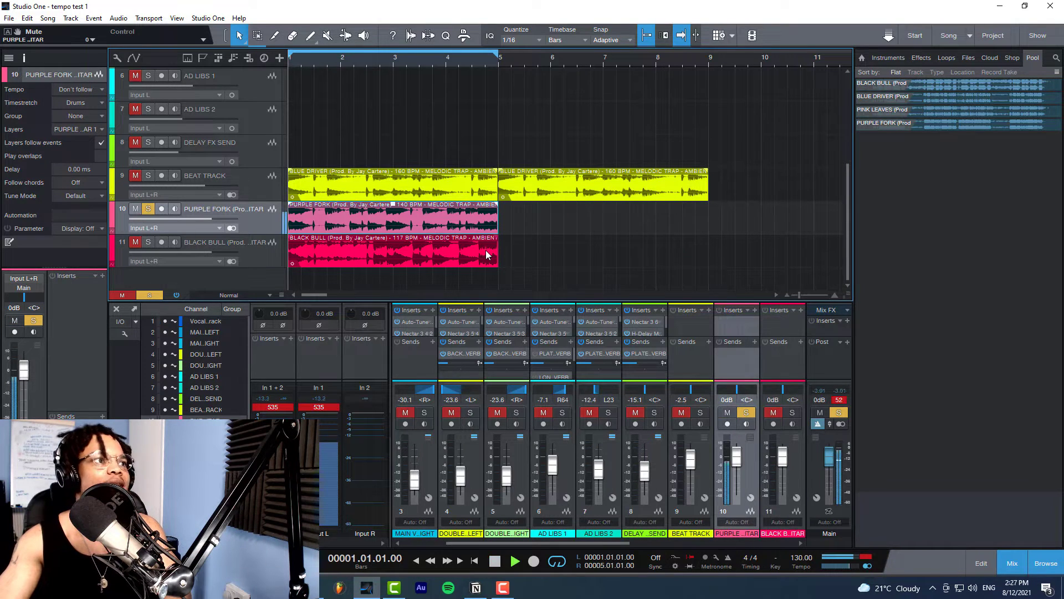
pyautogui.press('space')
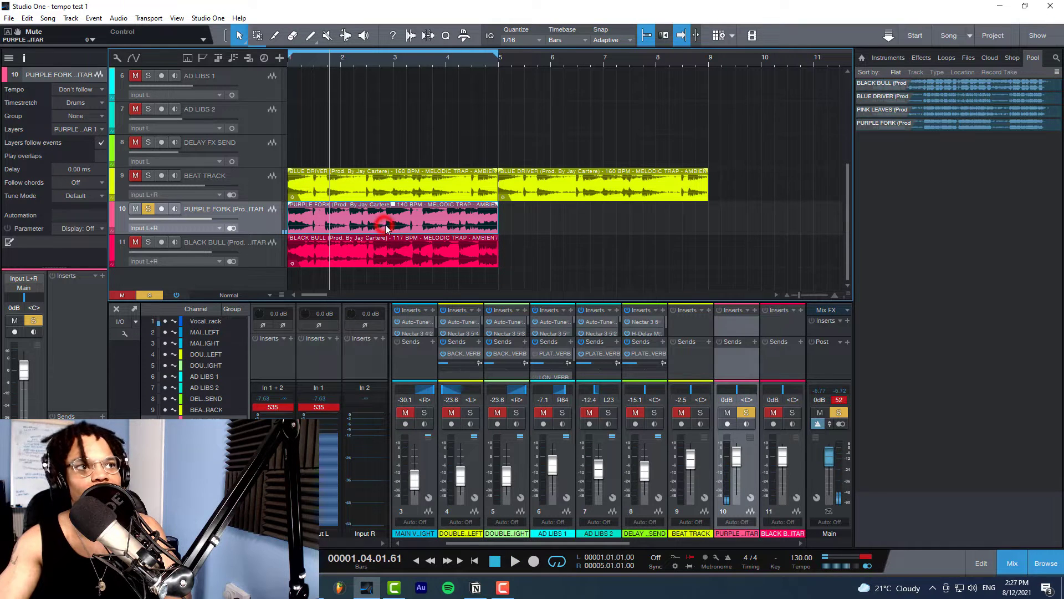
pyautogui.press(',')
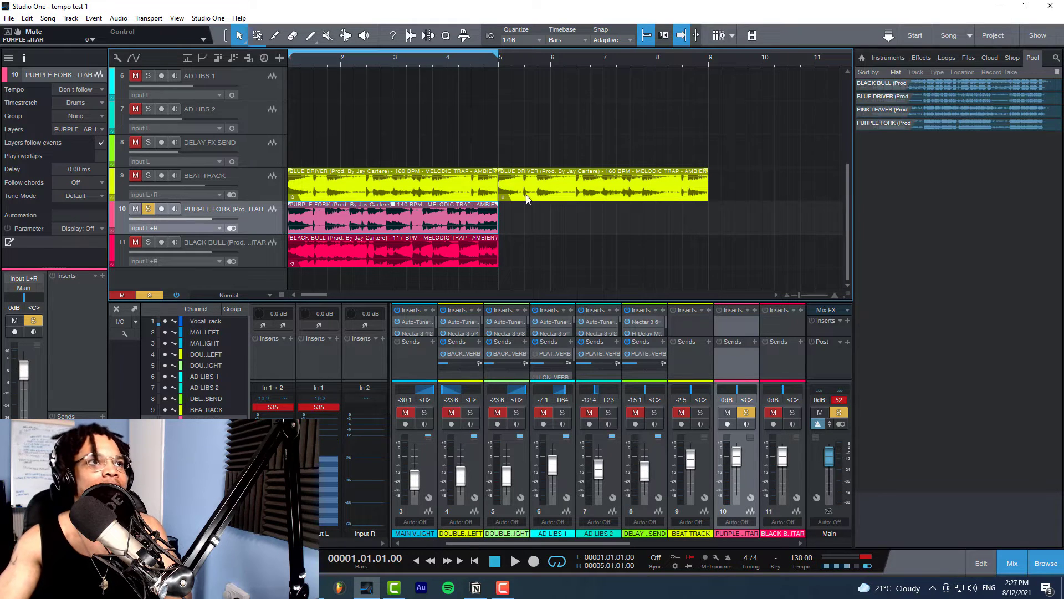
pyautogui.press('space')
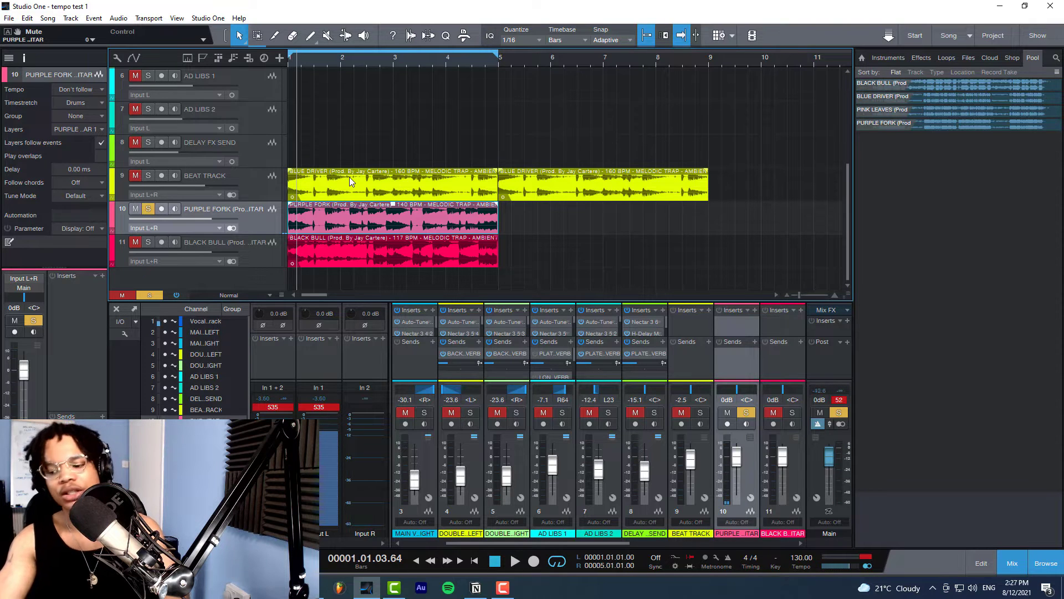
# Tap the tempo along with the playing Purple Fork loop until the song reads 141 BPM
pyautogui.press(',')
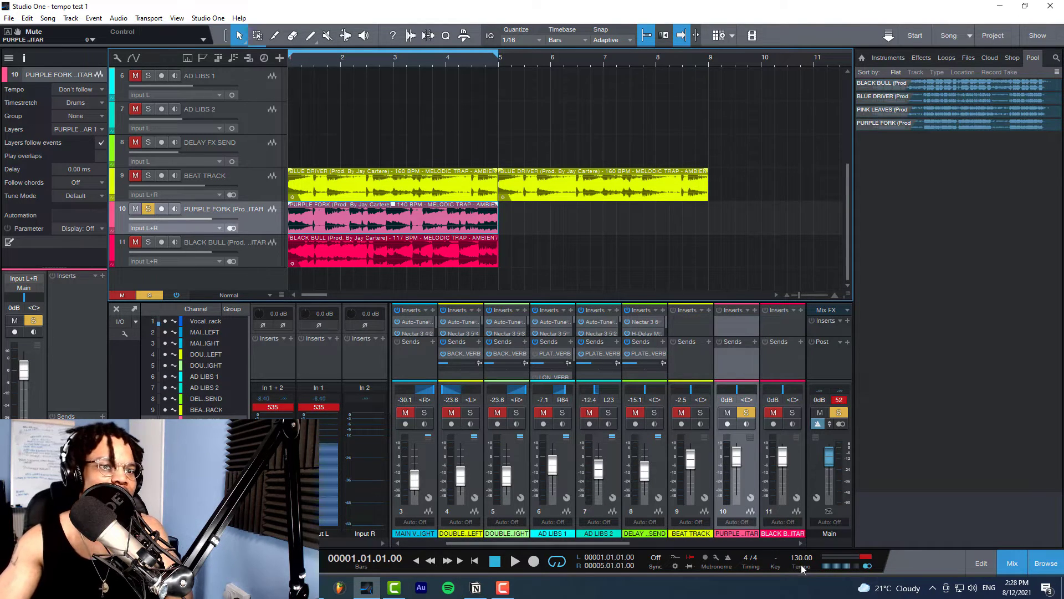
pyautogui.press('space')
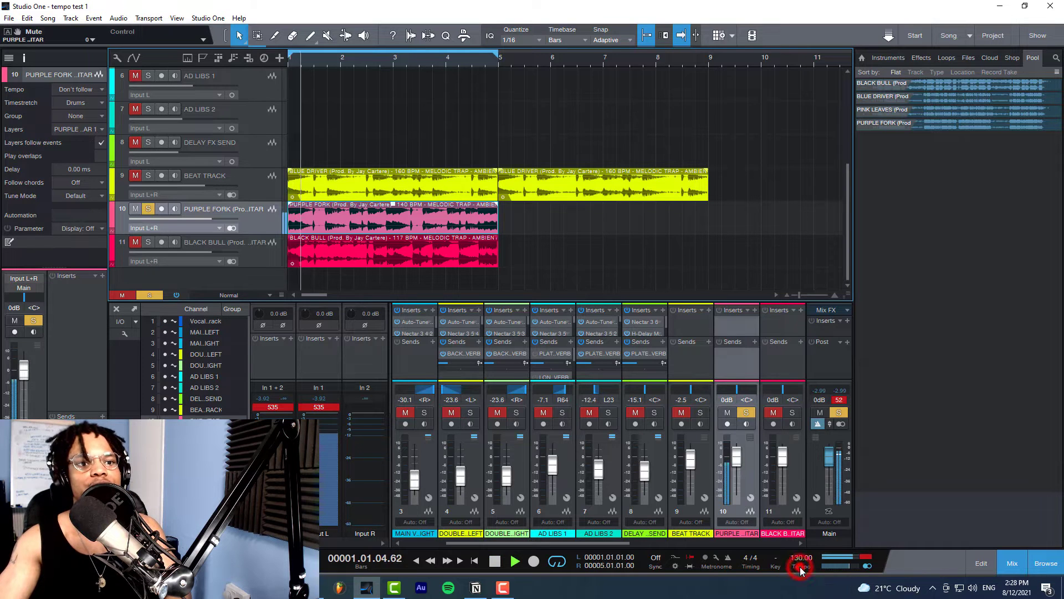
pyautogui.click(800, 567)
pyautogui.click(800, 566)
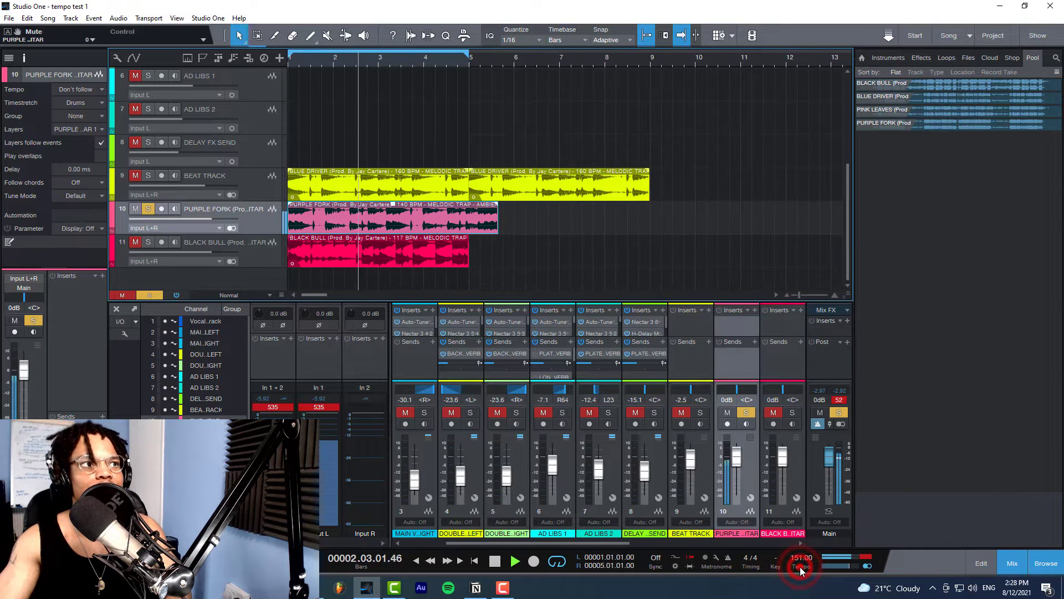
pyautogui.click(800, 566)
pyautogui.click(800, 566)
pyautogui.click(801, 567)
pyautogui.click(800, 567)
pyautogui.click(800, 567)
pyautogui.click(800, 566)
pyautogui.click(801, 566)
pyautogui.click(800, 566)
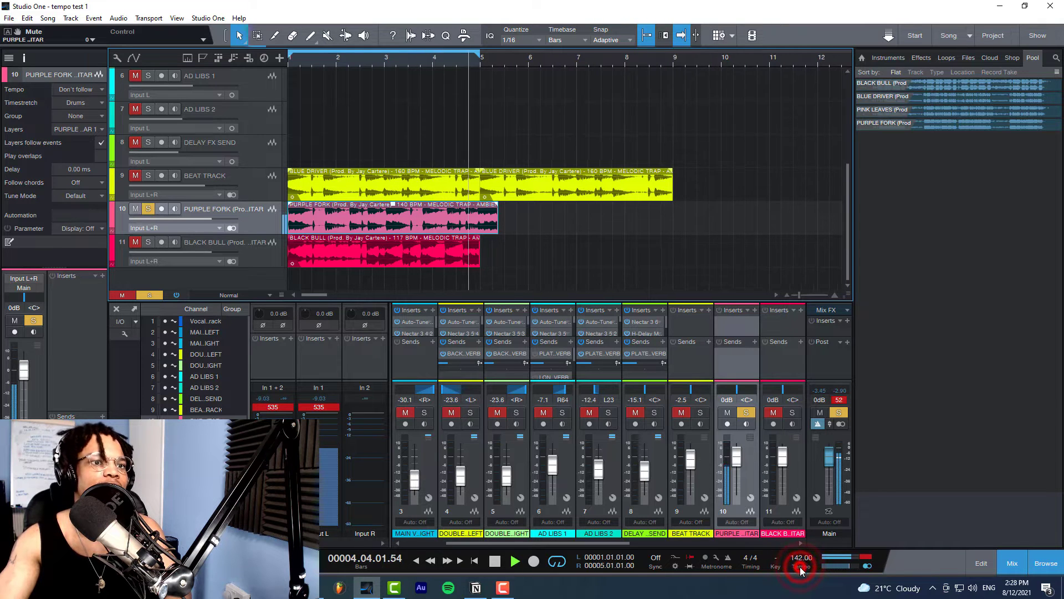
pyautogui.click(800, 566)
pyautogui.click(800, 566)
pyautogui.click(800, 567)
pyautogui.click(800, 567)
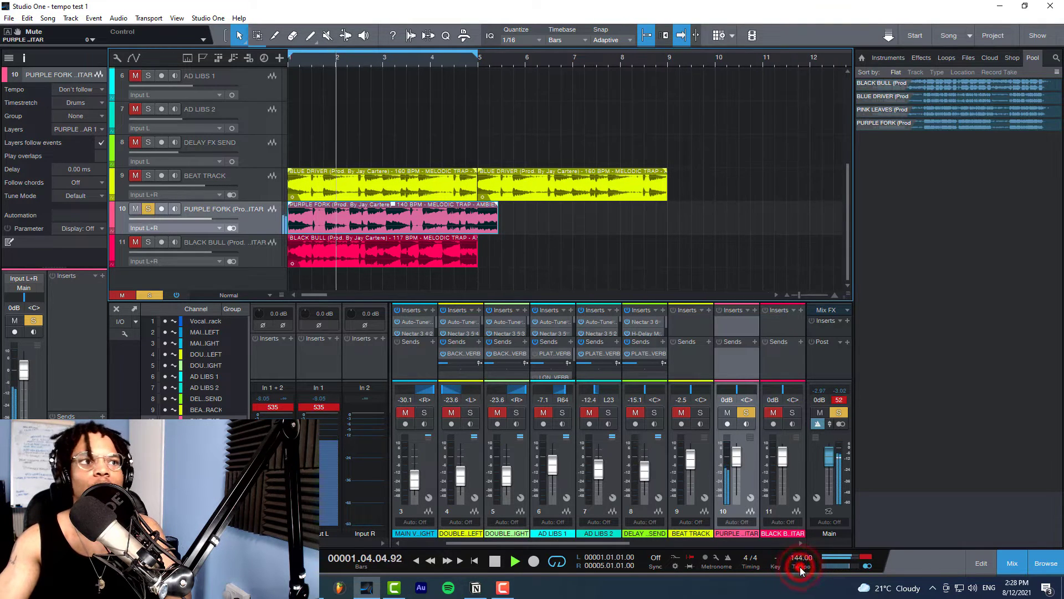
pyautogui.click(801, 566)
pyautogui.click(800, 566)
pyautogui.click(800, 567)
pyautogui.click(800, 566)
pyautogui.click(801, 567)
pyautogui.click(800, 566)
pyautogui.click(801, 566)
pyautogui.click(800, 567)
pyautogui.click(801, 566)
pyautogui.click(800, 566)
pyautogui.press('space')
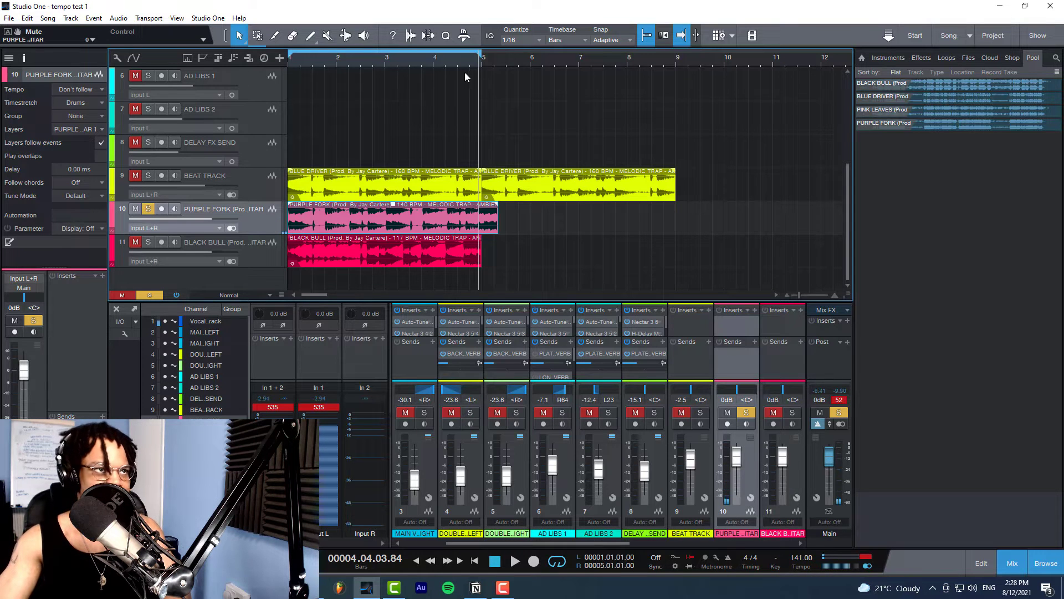
# Zoom in on the arrangement and play the song from the start
pyautogui.scroll(2, 468, 60)
pyautogui.scroll(2, 468, 60)
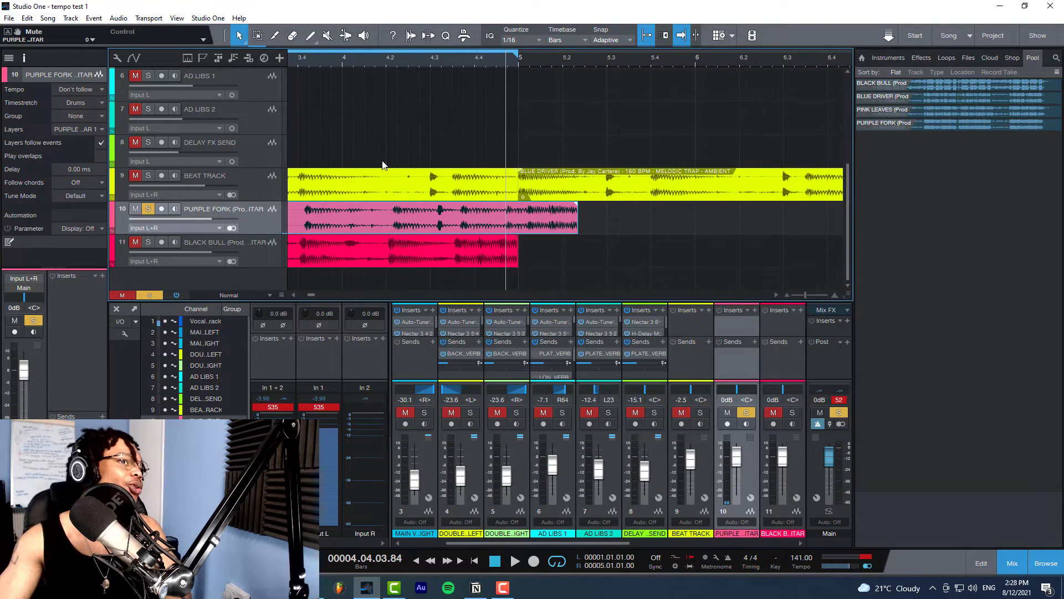
pyautogui.moveTo(392, 64); pyautogui.dragTo(501, 65)
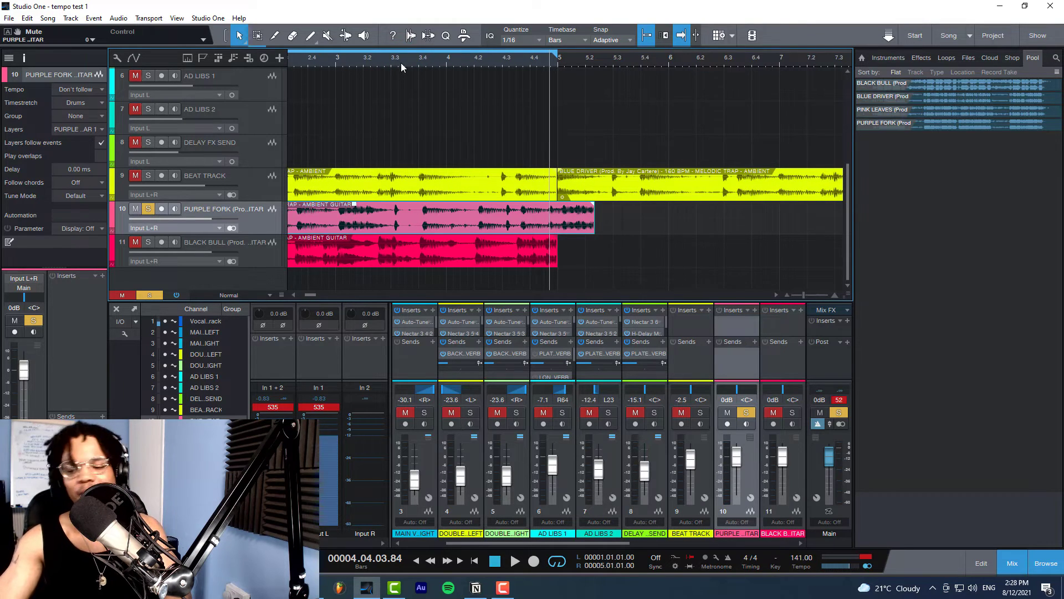
pyautogui.press('Home')
pyautogui.press('space')
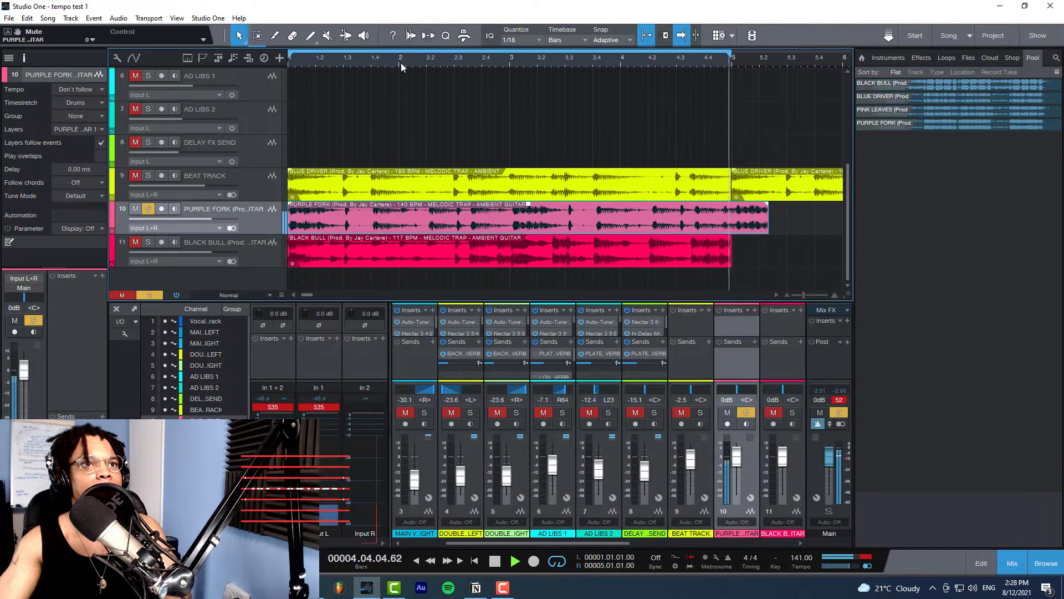
pyautogui.press('space')
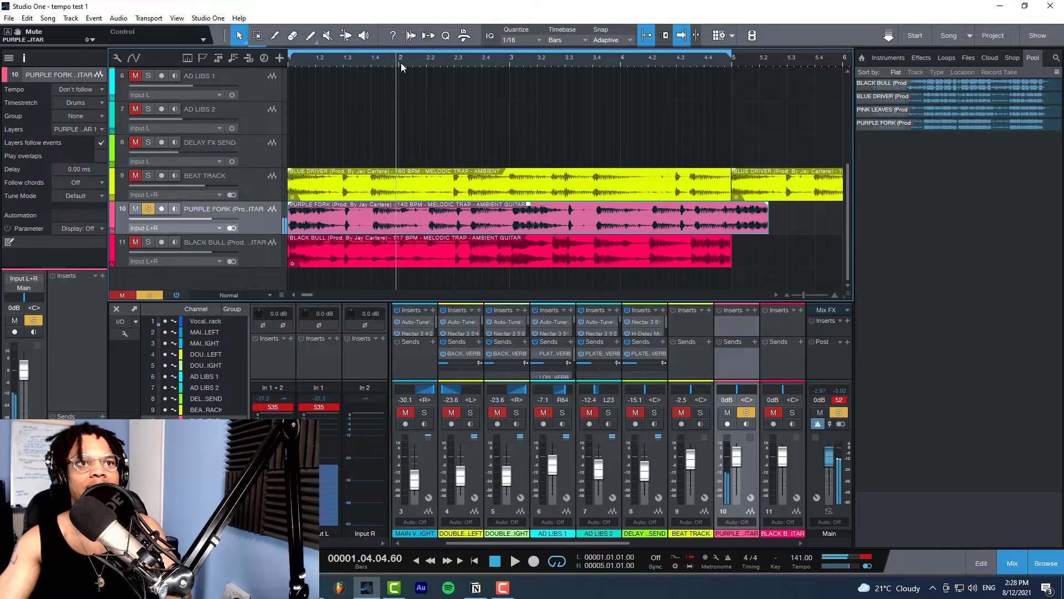
# Scroll over to bar 5 and park the playhead exactly on bar 5
pyautogui.scroll(4, 710, 65)
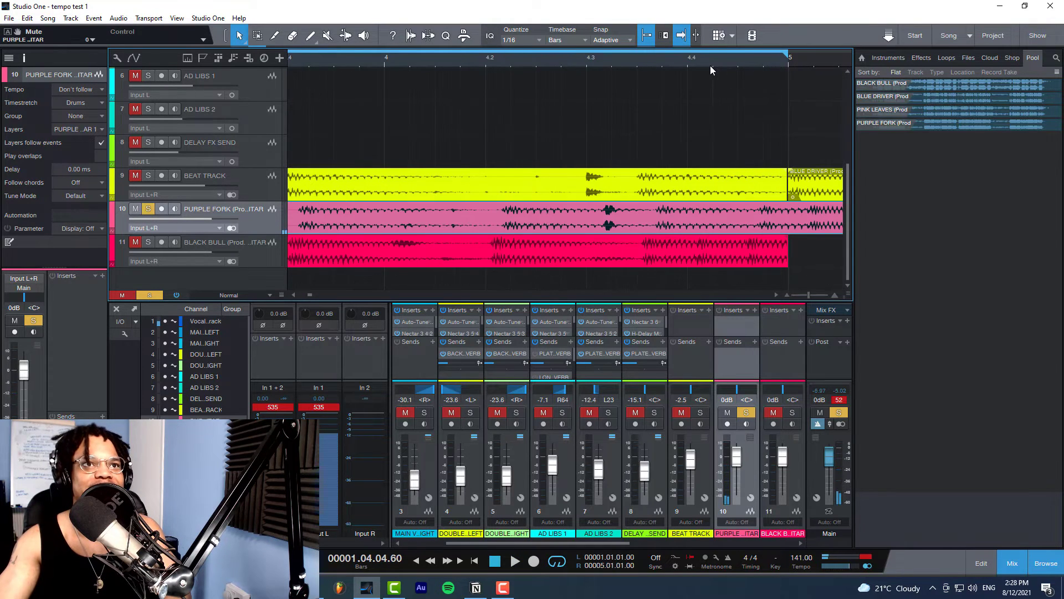
pyautogui.hscroll(3, 711, 65)
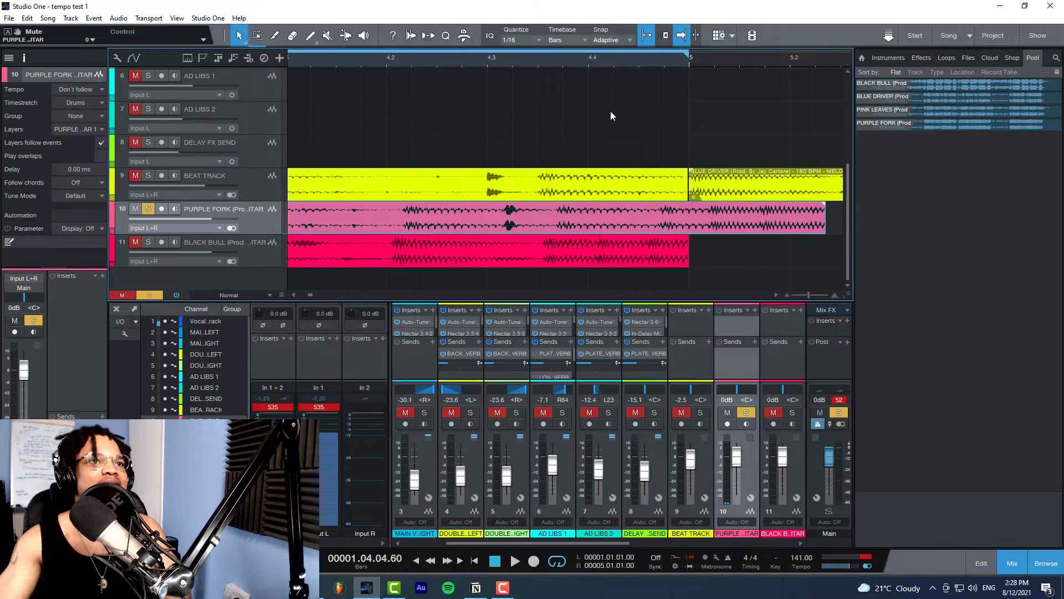
pyautogui.hscroll(9, 676, 58)
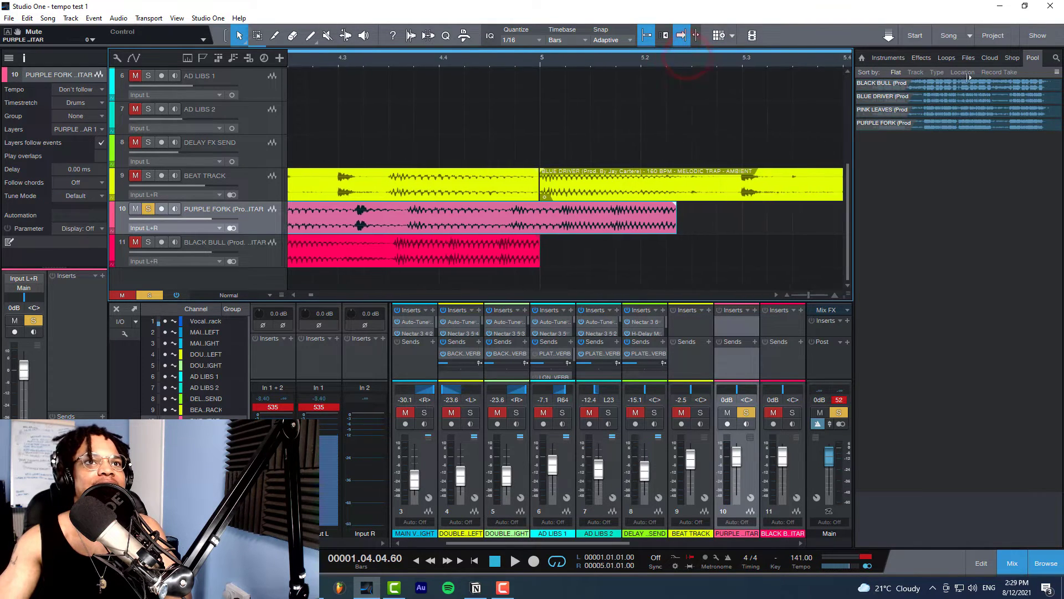
pyautogui.hscroll(3, 775, 57)
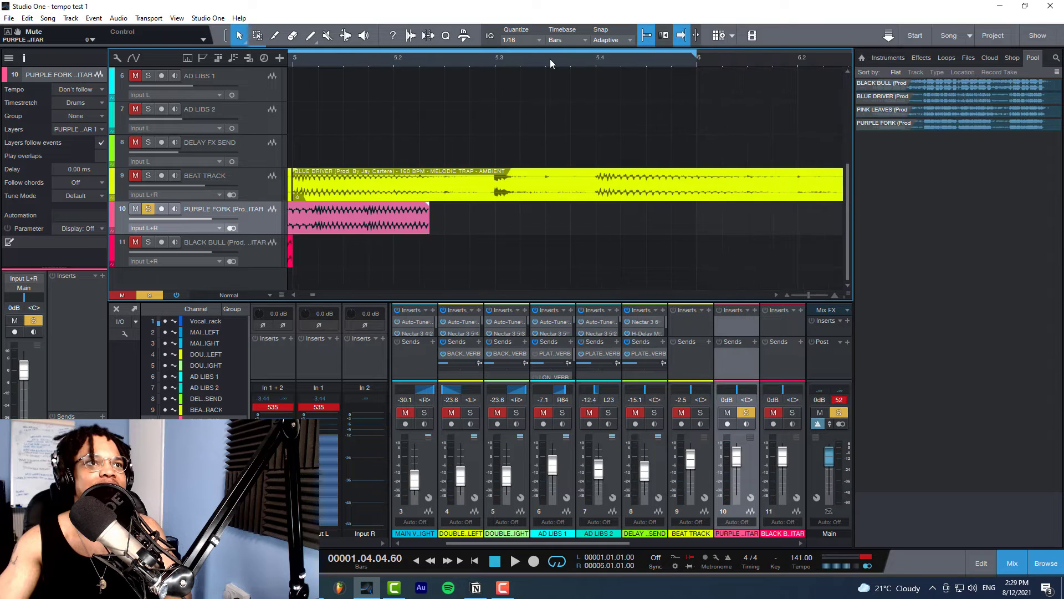
pyautogui.moveTo(550, 59); pyautogui.dragTo(385, 58)
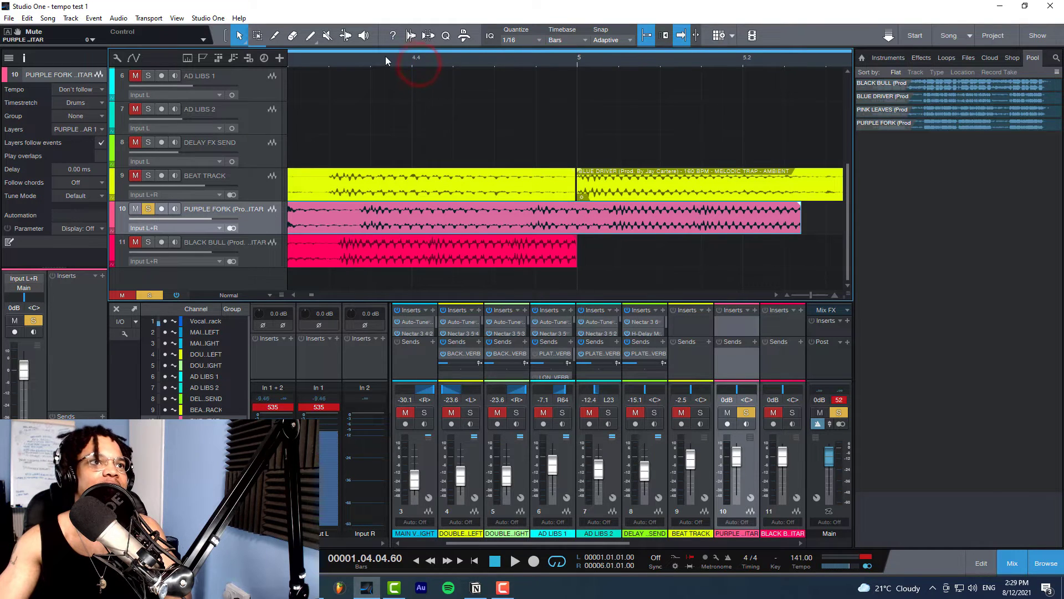
pyautogui.click(384, 56)
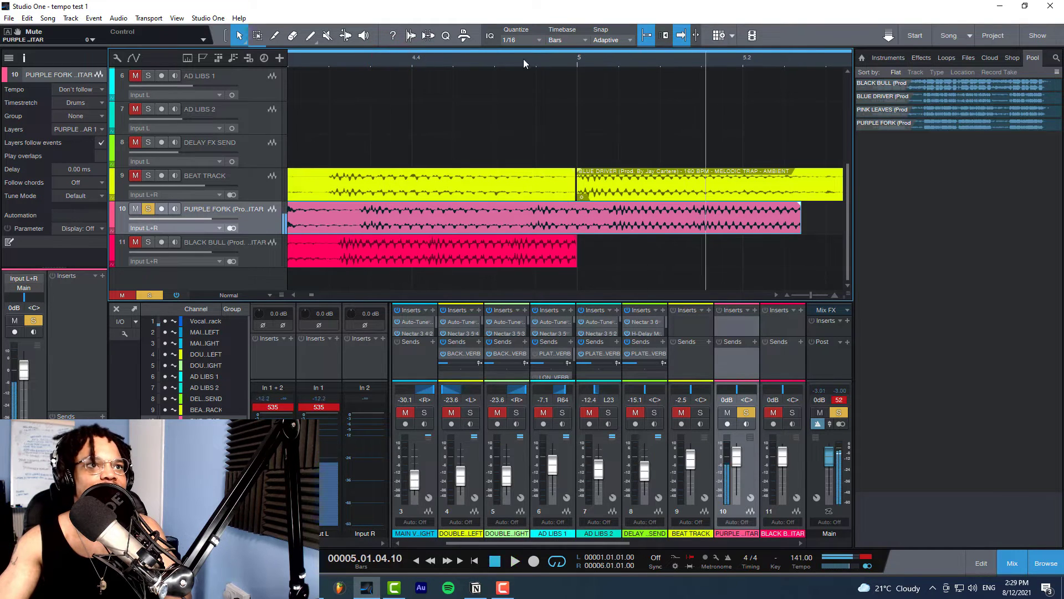
pyautogui.click(579, 63)
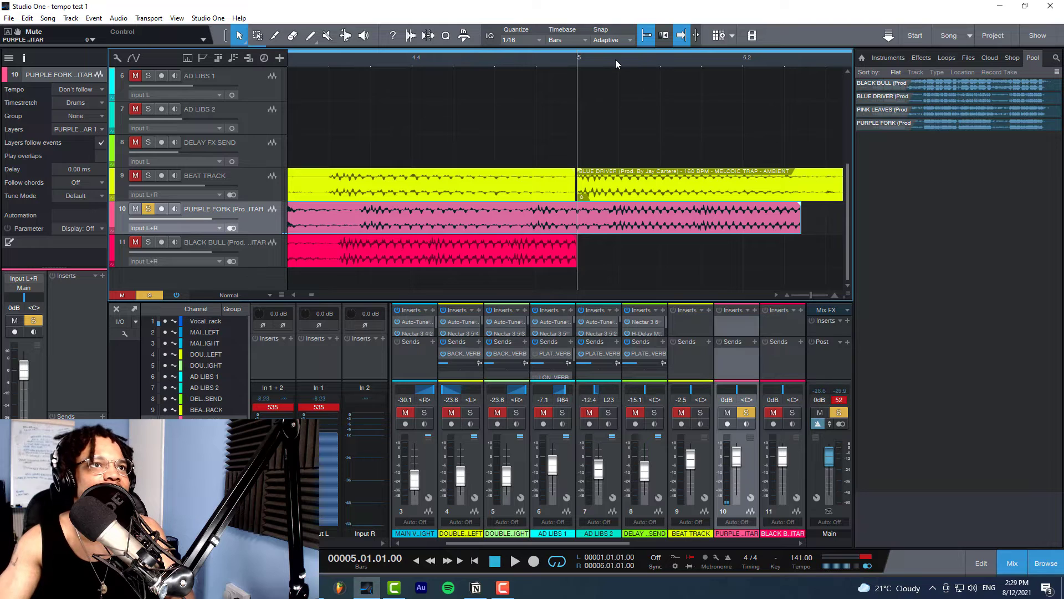
# Audition the loops around bar 5, returning the playhead to bar 5
pyautogui.click(616, 59)
pyautogui.press('space')
pyautogui.click(599, 60)
pyautogui.press('space')
pyautogui.press('space')
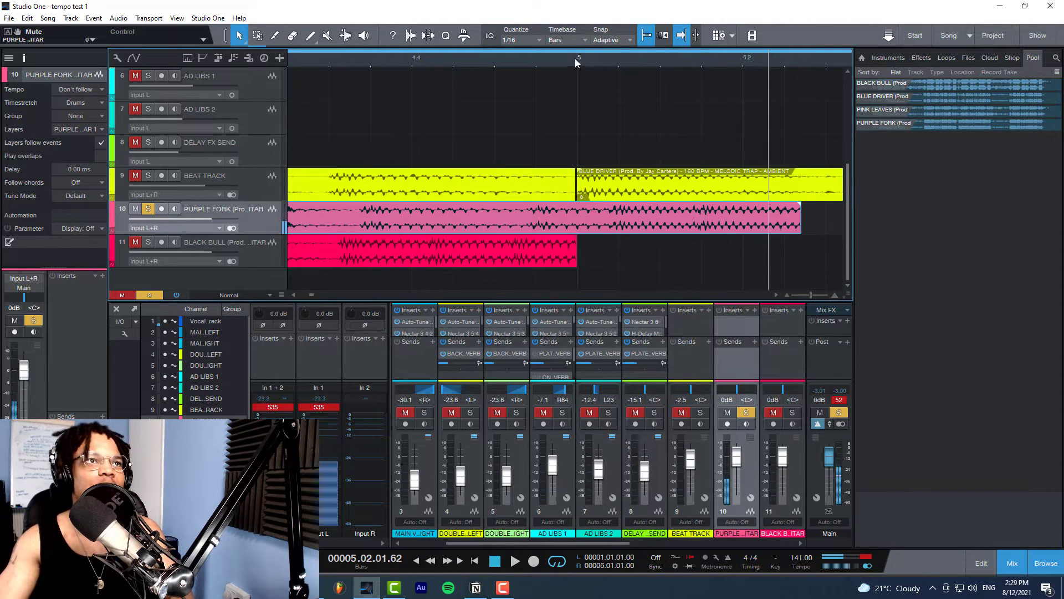
pyautogui.click(577, 58)
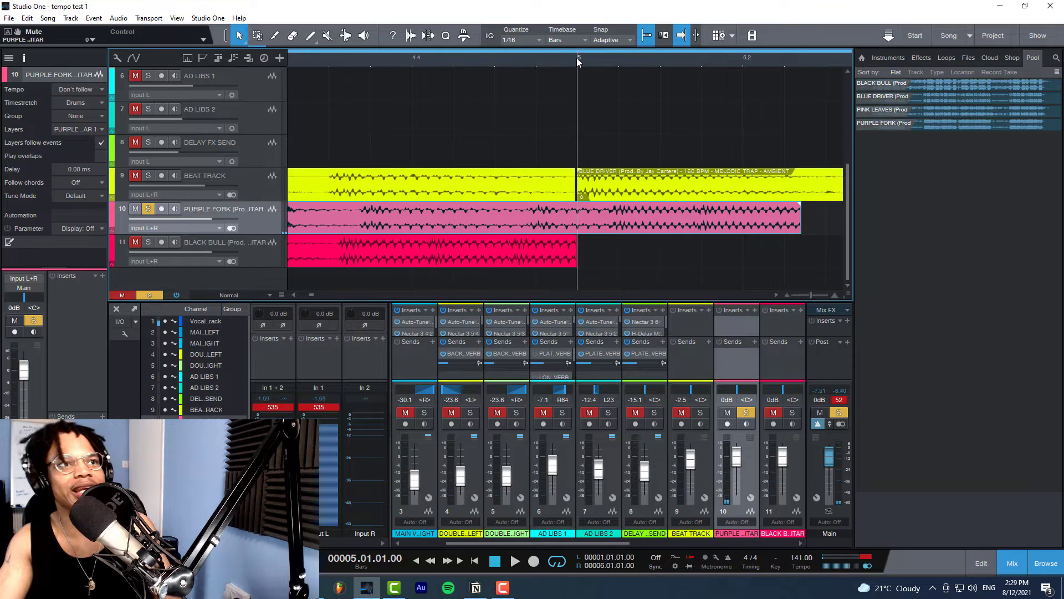
pyautogui.press('space')
pyautogui.press('space')
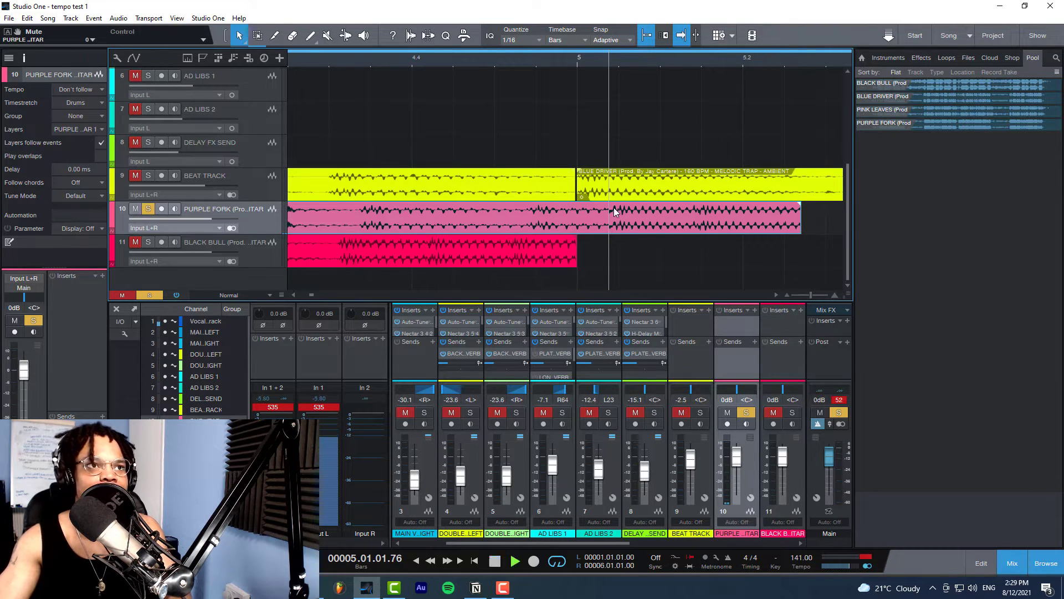
# Disable snapping and time-stretch the Purple Fork loop shorter to 7.281 seconds
pyautogui.press('space')
pyautogui.press('space')
pyautogui.click(578, 57)
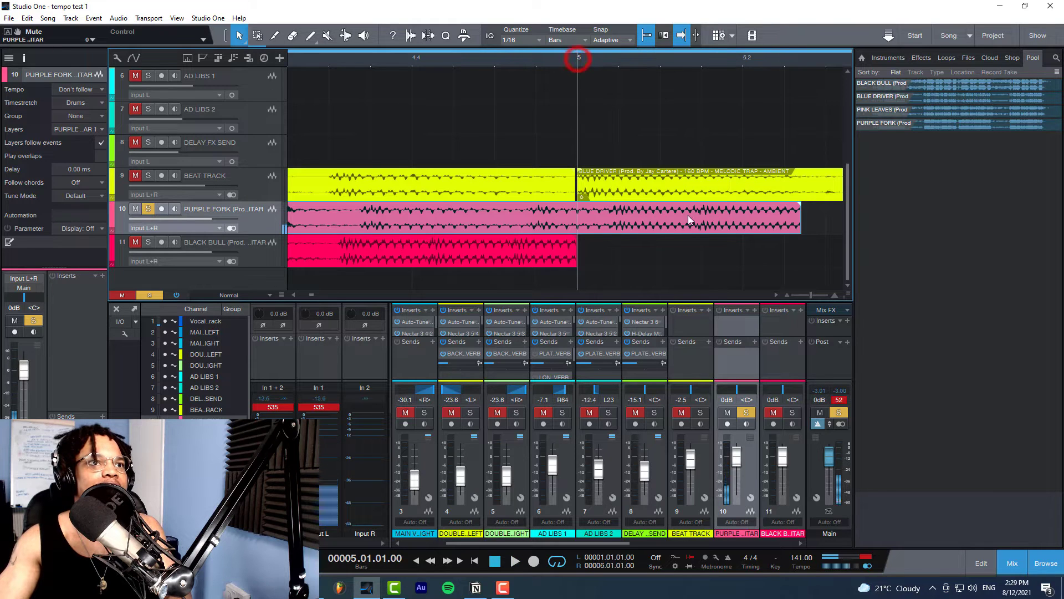
pyautogui.press('space')
pyautogui.press('space')
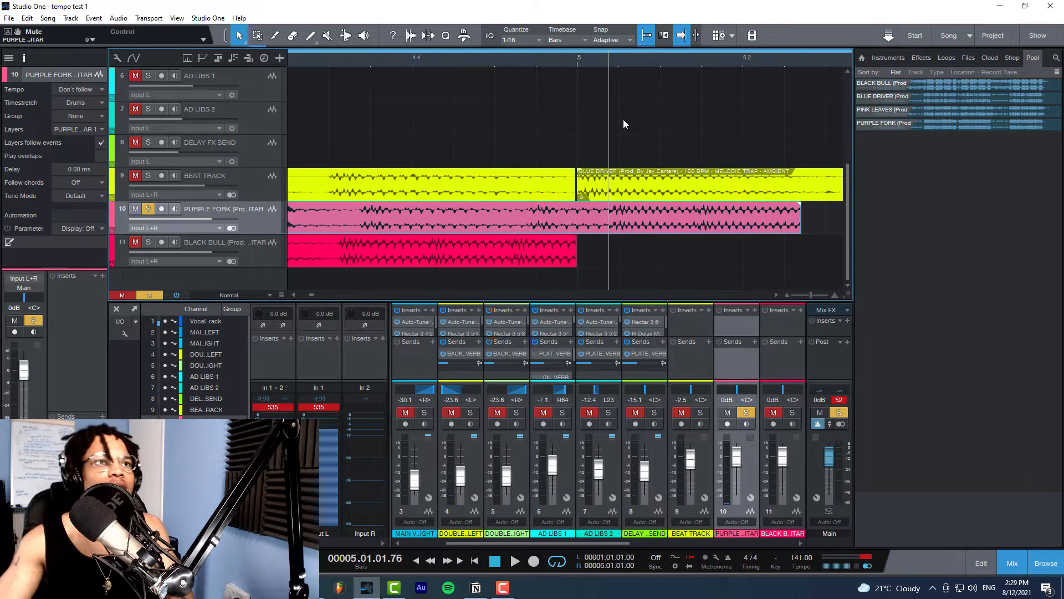
pyautogui.click(647, 37)
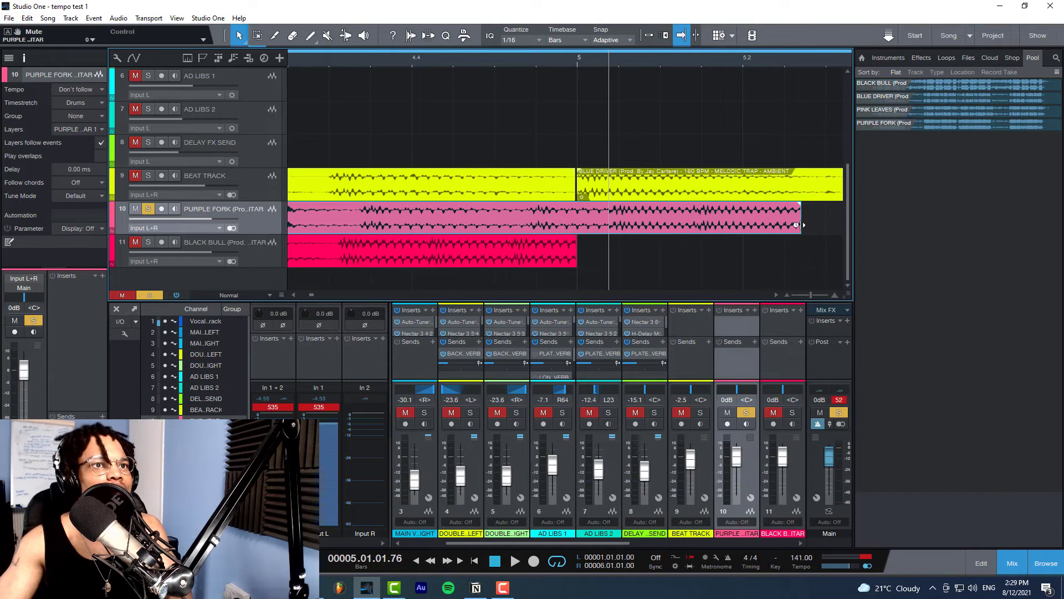
pyautogui.moveTo(796, 225); pyautogui.dragTo(757, 224)
# Play from before bar 5, zoom out, and move the loop range end from bar 6 to bar 5
pyautogui.click(529, 57)
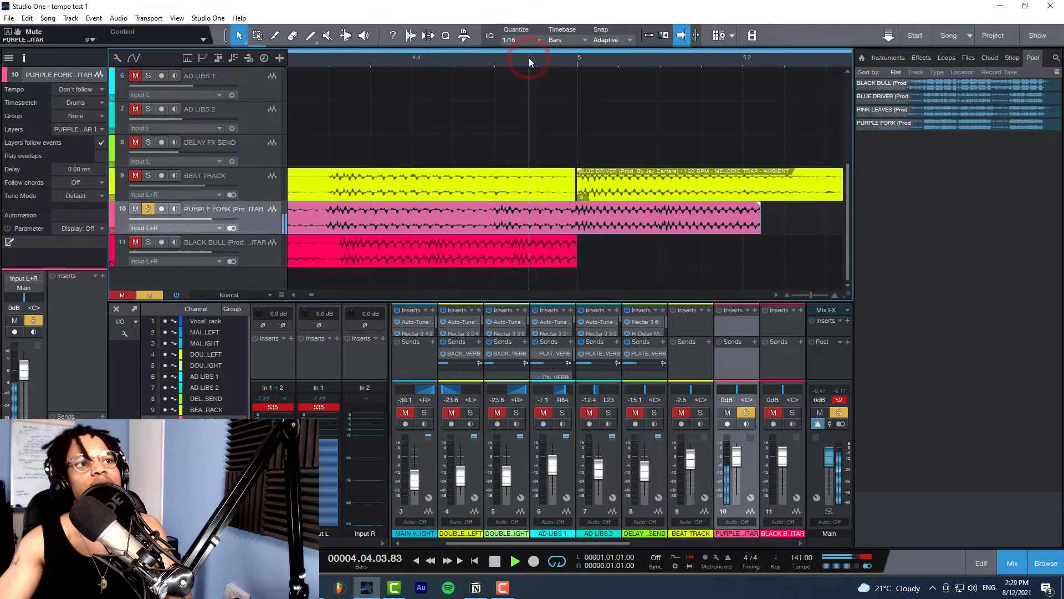
pyautogui.press('space')
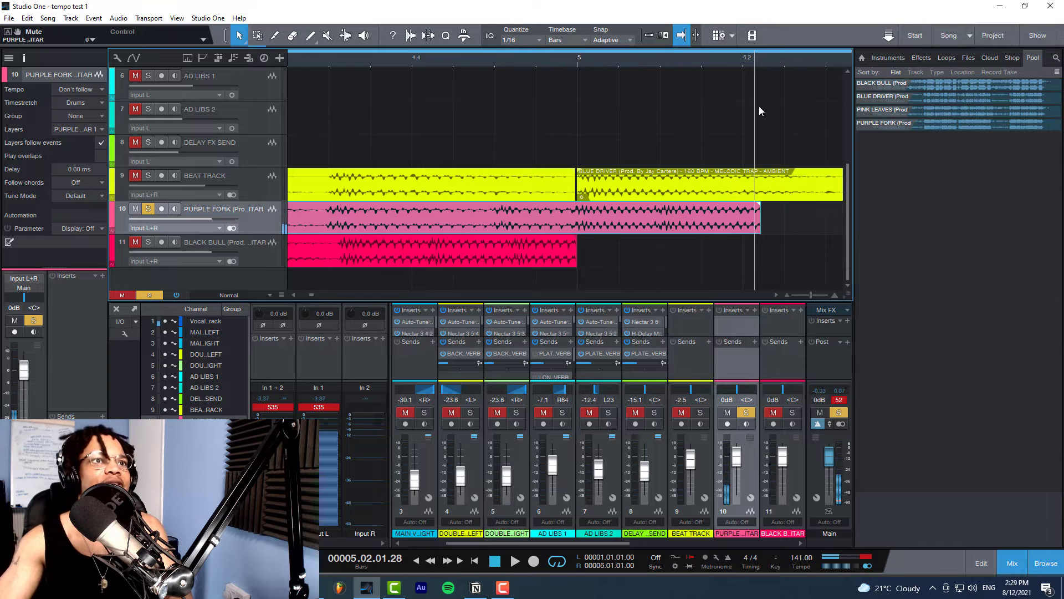
pyautogui.press('z')
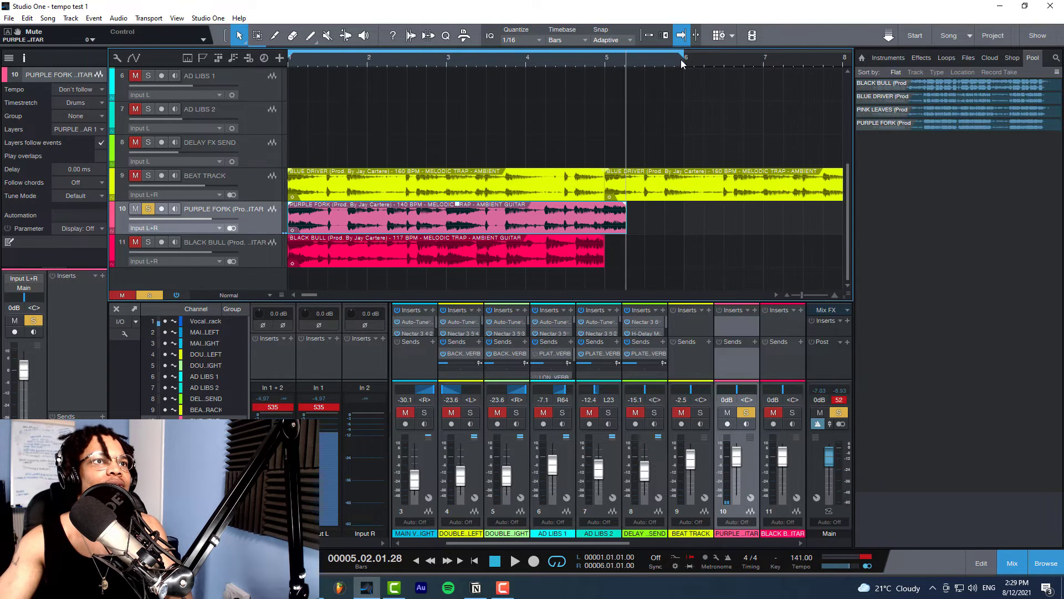
pyautogui.moveTo(682, 59); pyautogui.dragTo(607, 56)
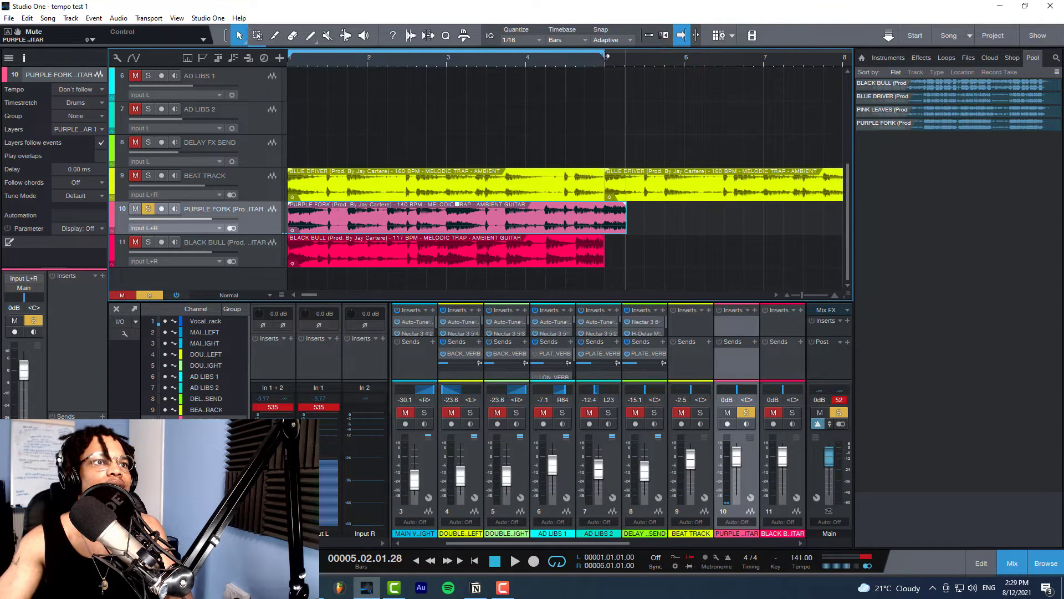
# Audition the Purple Fork and Black Bull loops from bar 5
pyautogui.scroll(4, 612, 81)
pyautogui.scroll(-4, 613, 78)
pyautogui.scroll(6, 600, 61)
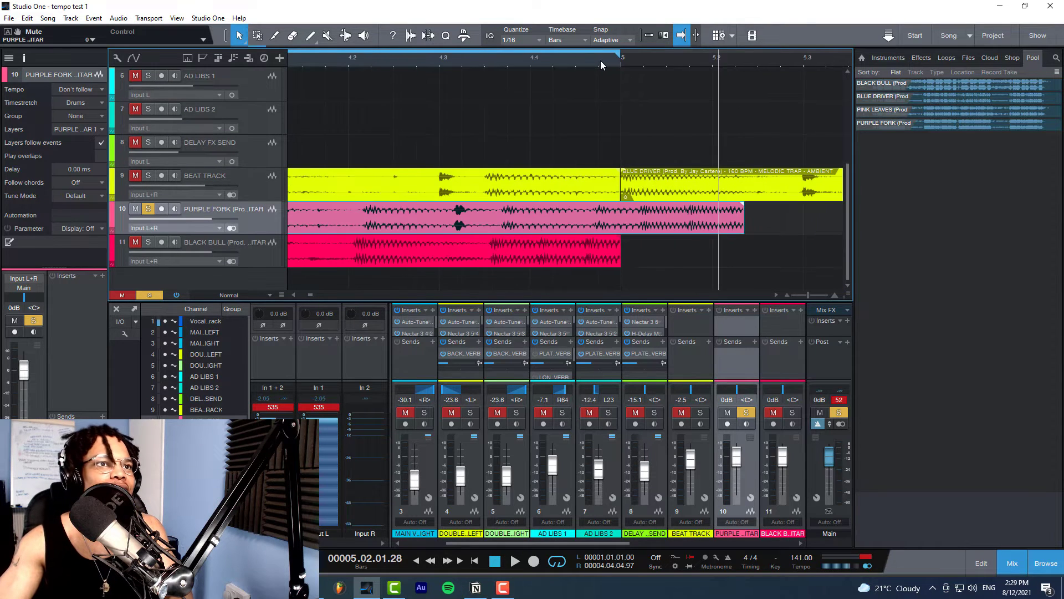
pyautogui.scroll(2, 601, 61)
pyautogui.click(637, 59)
pyautogui.press('space')
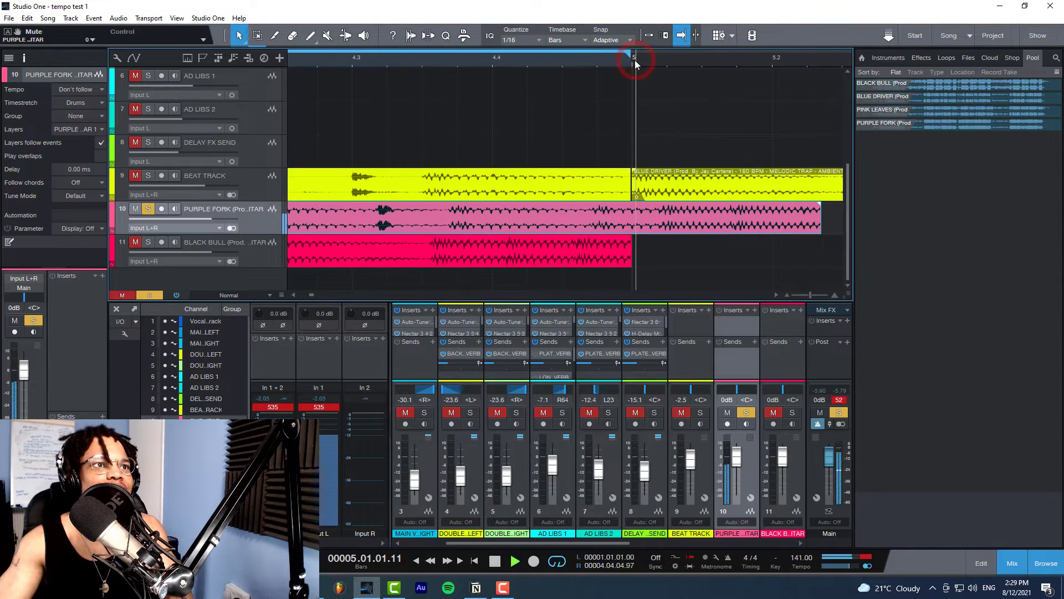
pyautogui.click(632, 56)
pyautogui.press('space')
# Set the Purple Fork track's tempo mode to Timestretch and play around bar 5 to check timing
pyautogui.click(89, 88)
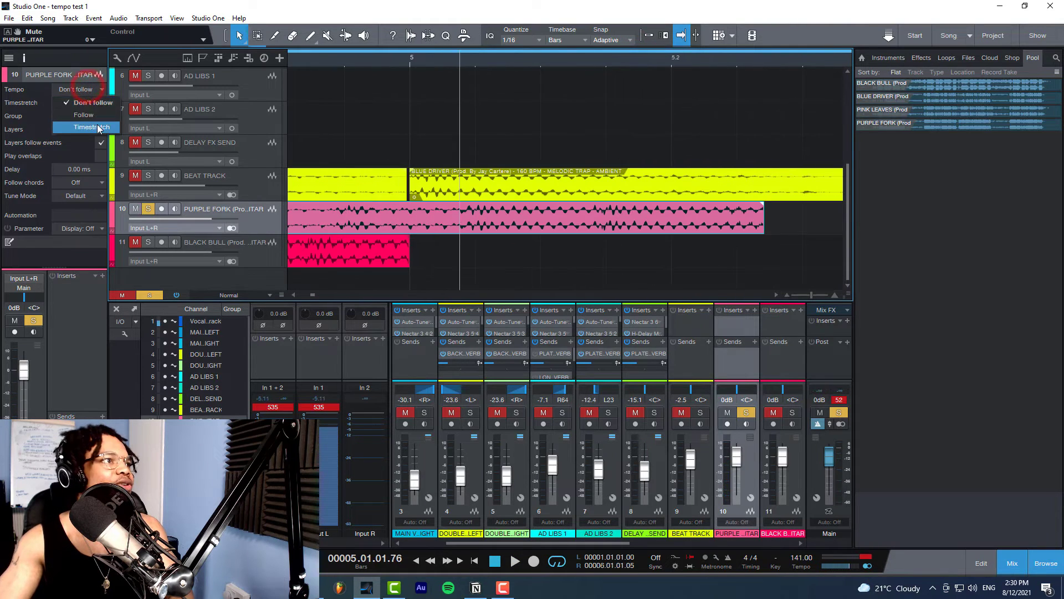
pyautogui.click(100, 130)
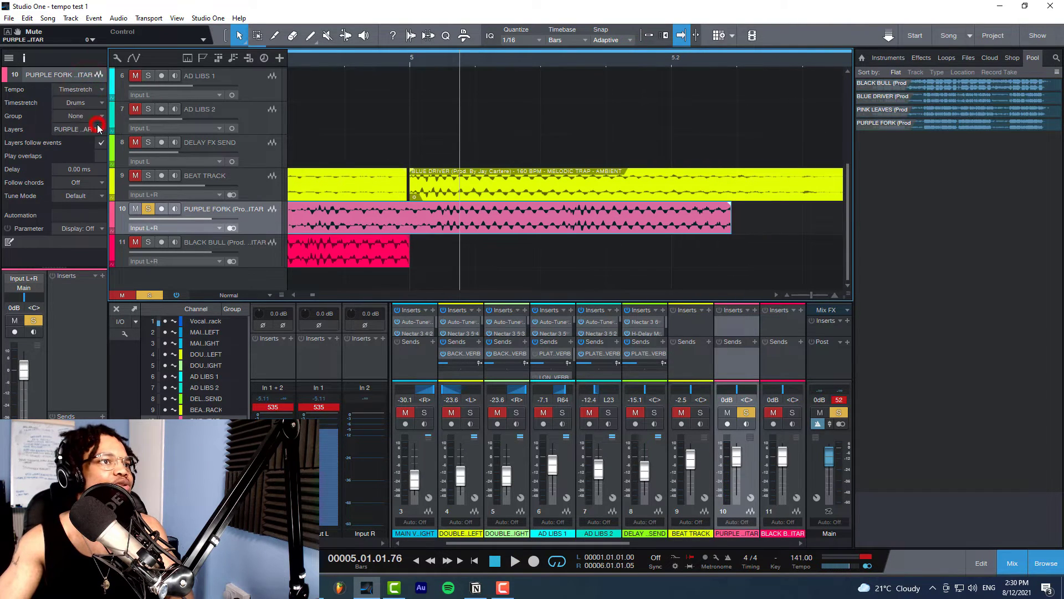
pyautogui.click(405, 59)
pyautogui.press('space')
pyautogui.click(403, 60)
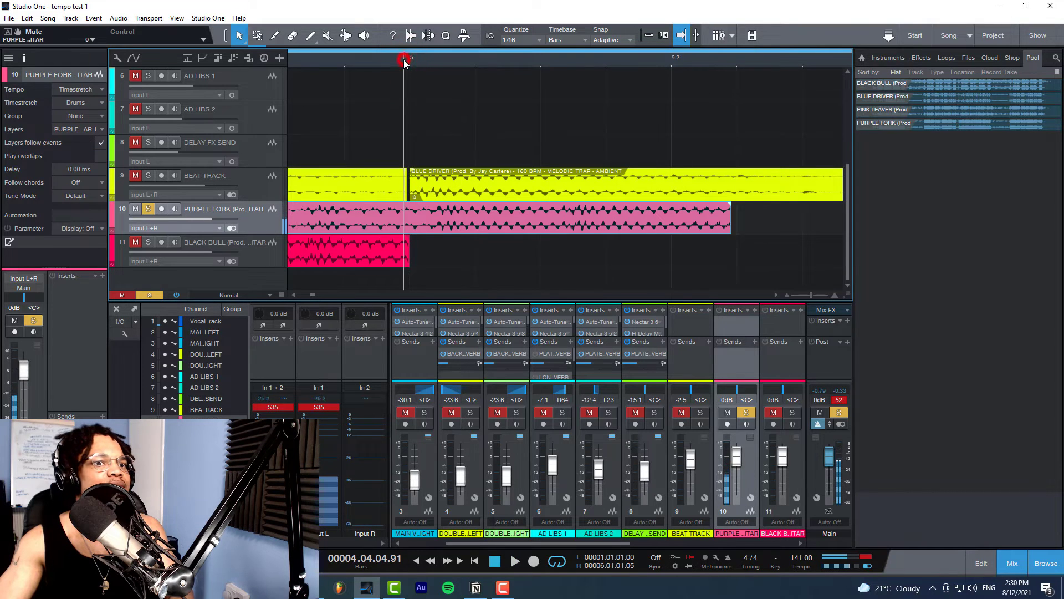
pyautogui.press('space')
pyautogui.click(399, 58)
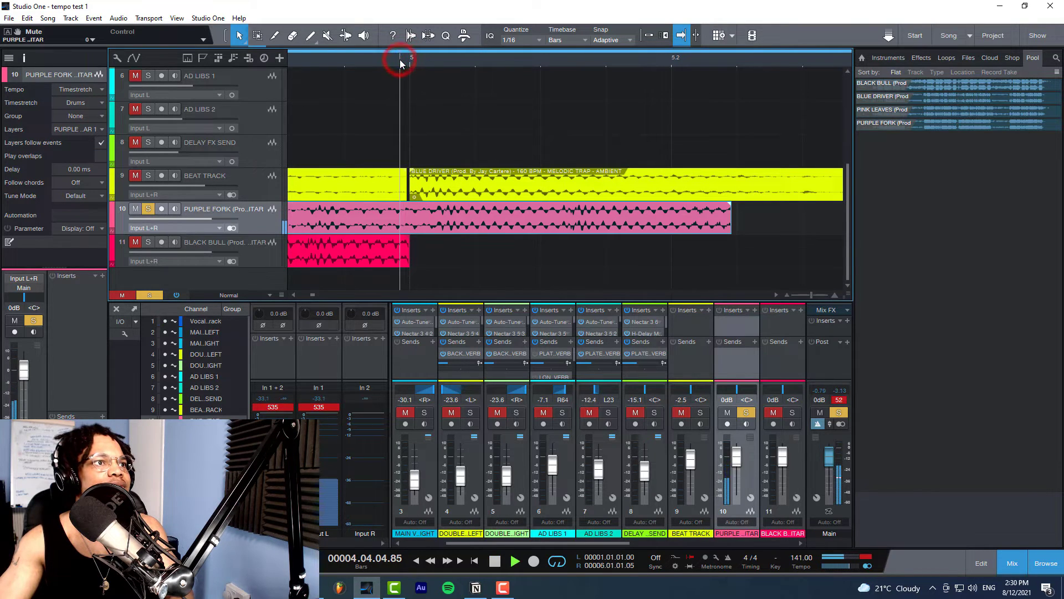
pyautogui.press('space')
pyautogui.click(411, 60)
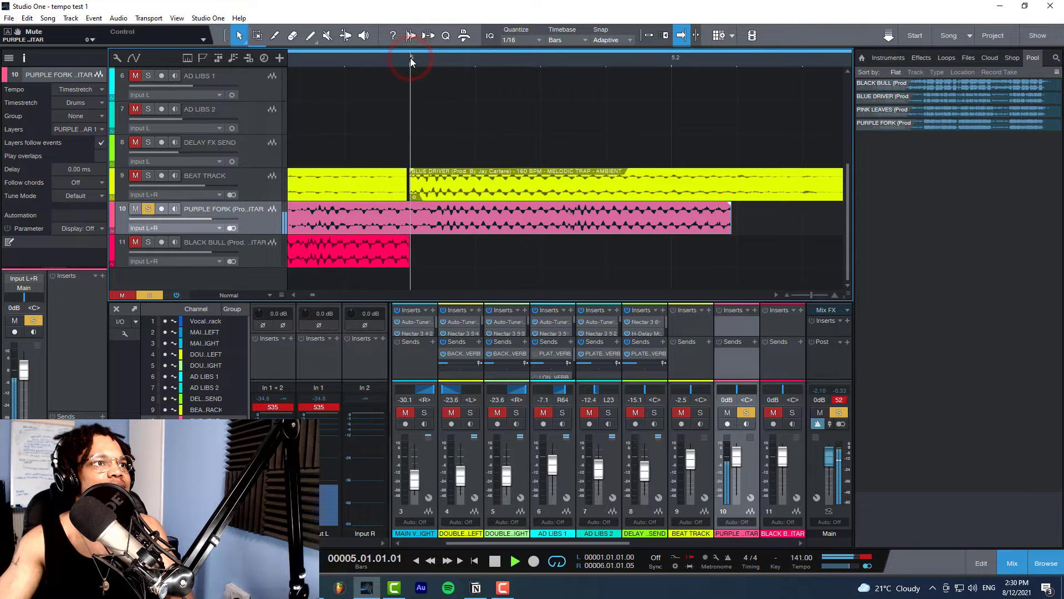
pyautogui.press('space')
pyautogui.click(410, 58)
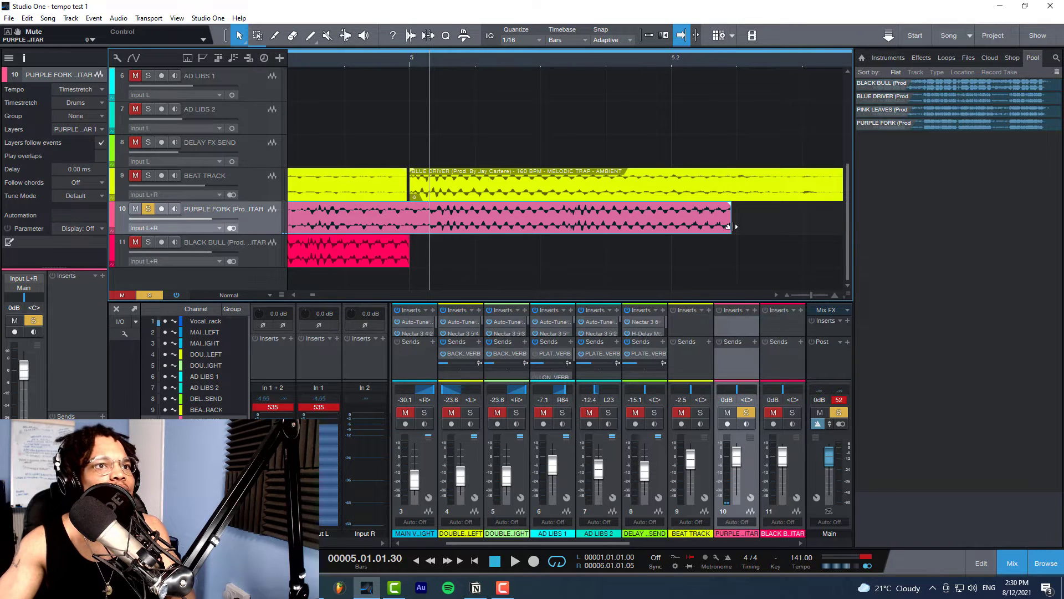
# Time-stretch the guitar clip slightly shorter, to about 139.43 BPM, and replay before bar 5
pyautogui.moveTo(732, 226); pyautogui.dragTo(718, 225)
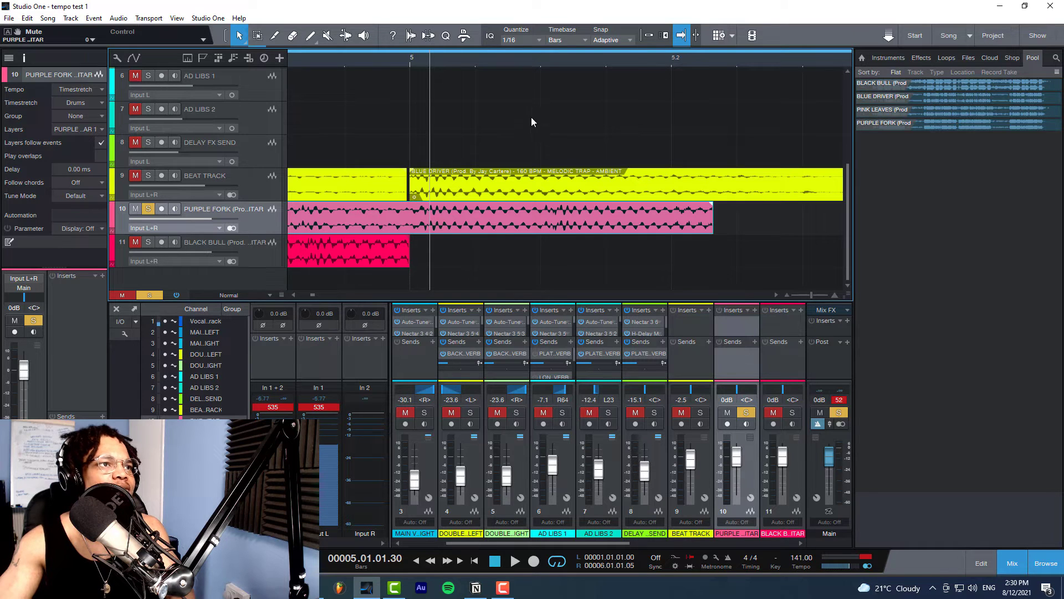
pyautogui.click(356, 55)
pyautogui.press('space')
pyautogui.click(355, 54)
pyautogui.press('space')
pyautogui.press('space')
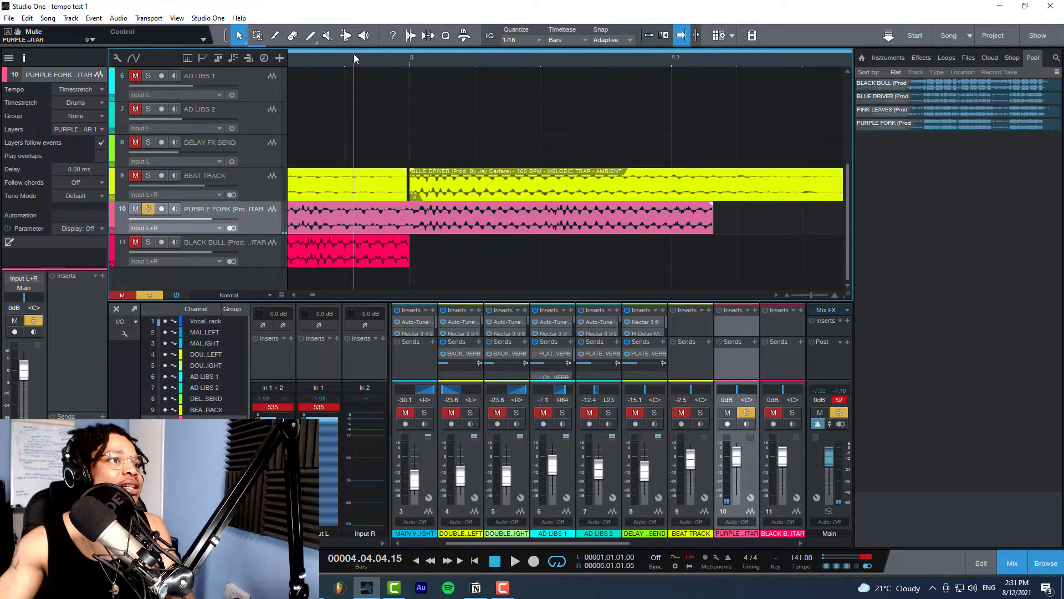
# Set the Purple Fork clip's File Tempo to 140 in its event options
pyautogui.scroll(-4, 367, 58)
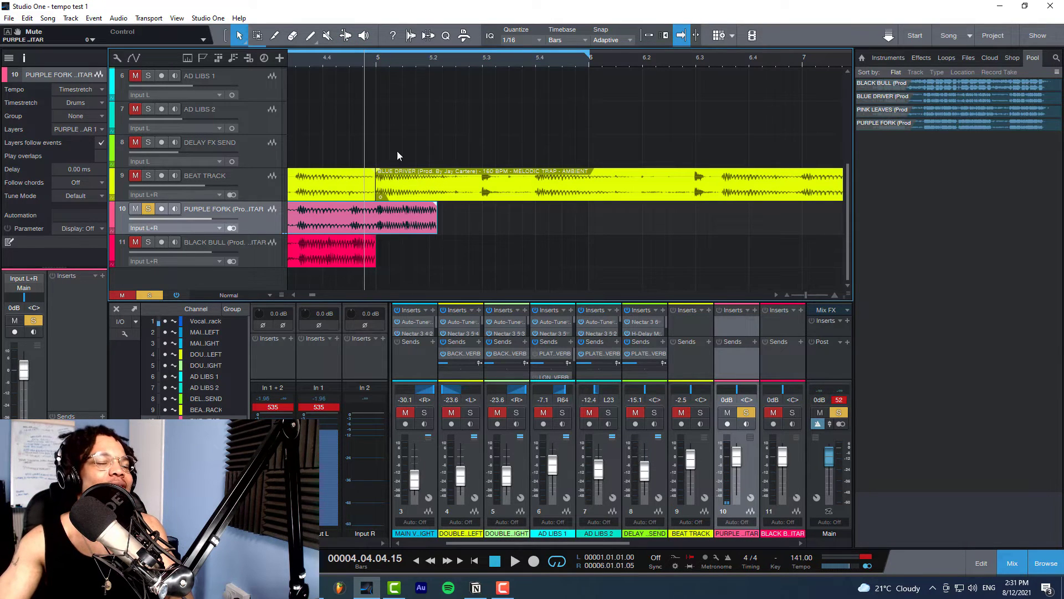
pyautogui.rightClick(385, 220)
pyautogui.click(465, 234)
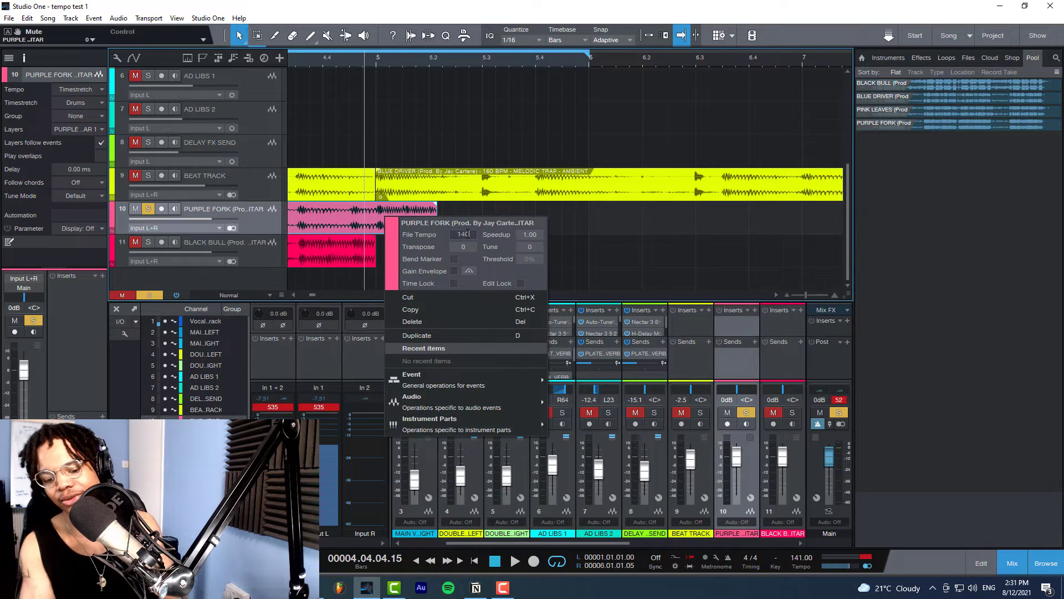
pyautogui.write('140')
pyautogui.press('Return')
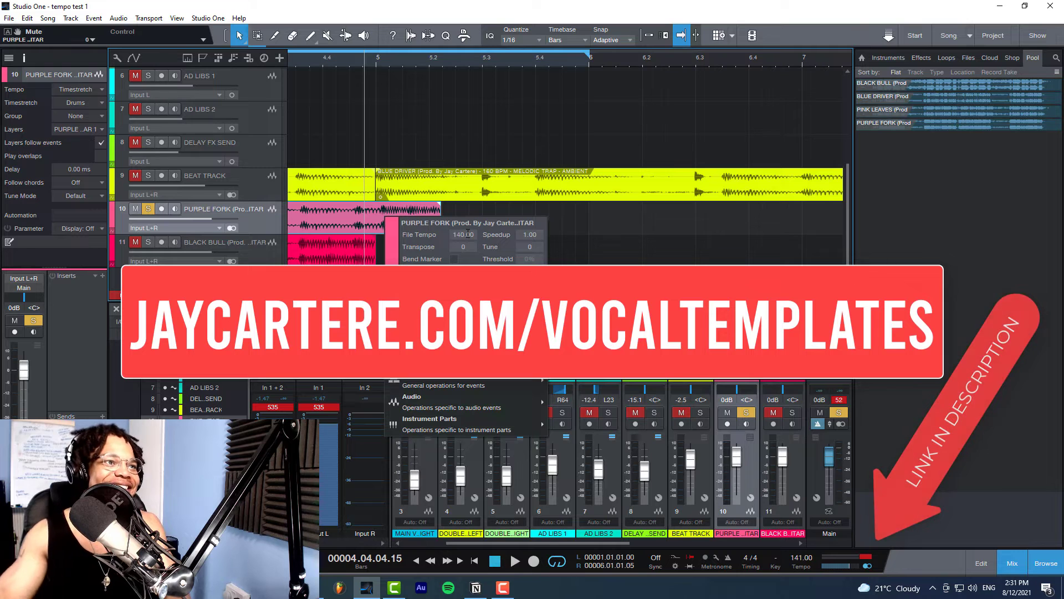
pyautogui.click(577, 235)
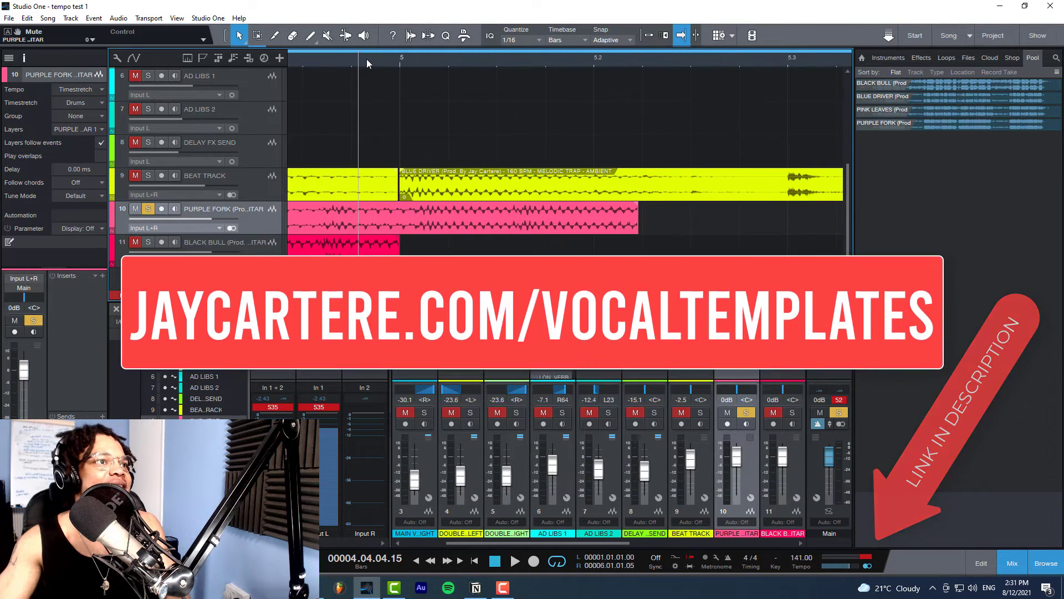
# Move the loop range end to bar 5 and play the loop from bar 1
pyautogui.moveTo(367, 59); pyautogui.dragTo(402, 86)
pyautogui.press('space')
pyautogui.press('space')
pyautogui.press('w')
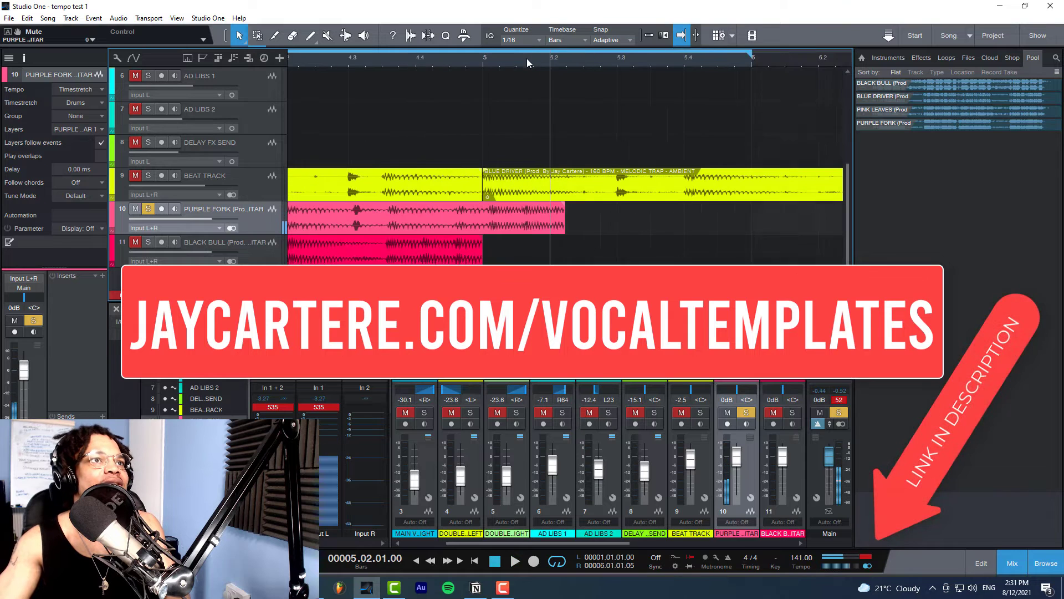
pyautogui.moveTo(751, 54); pyautogui.dragTo(484, 57)
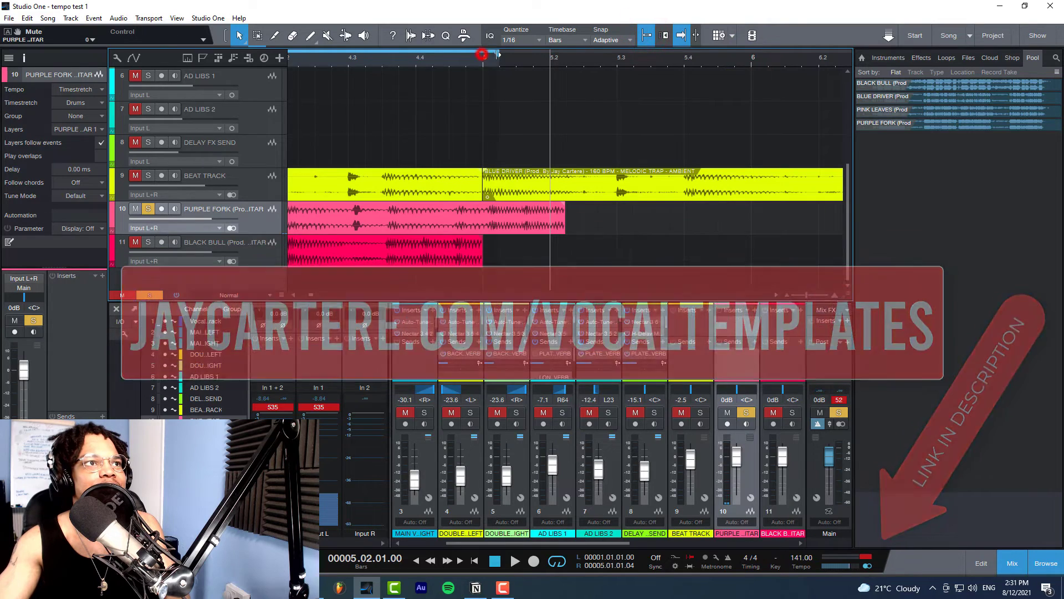
pyautogui.hotkey('shift', 'f')
pyautogui.press('space')
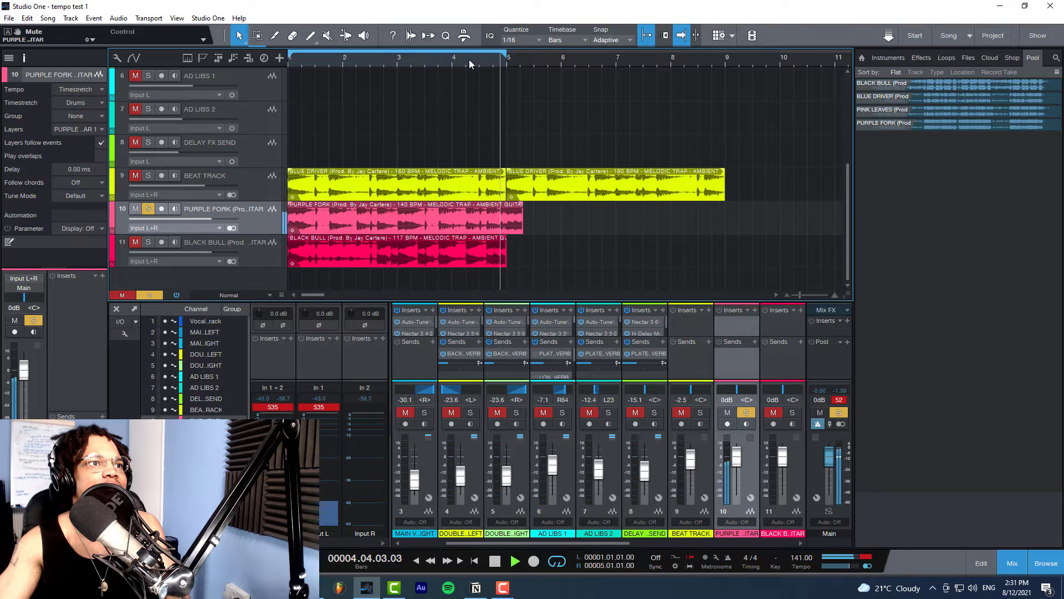
# Change the Purple Fork clip's File Tempo to 139.40 and play the song from the start
pyautogui.press('space')
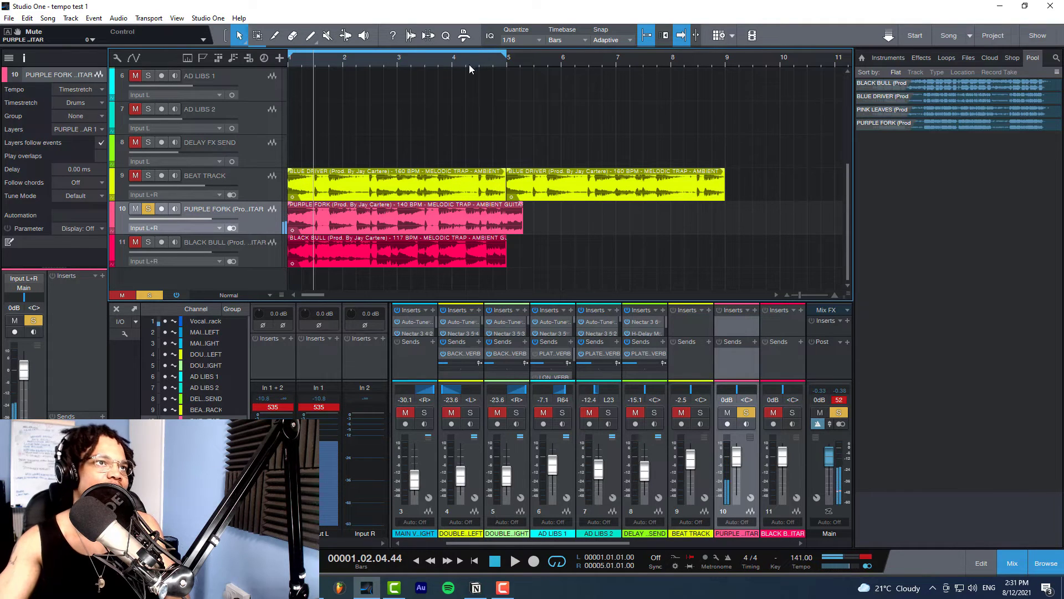
pyautogui.rightClick(457, 224)
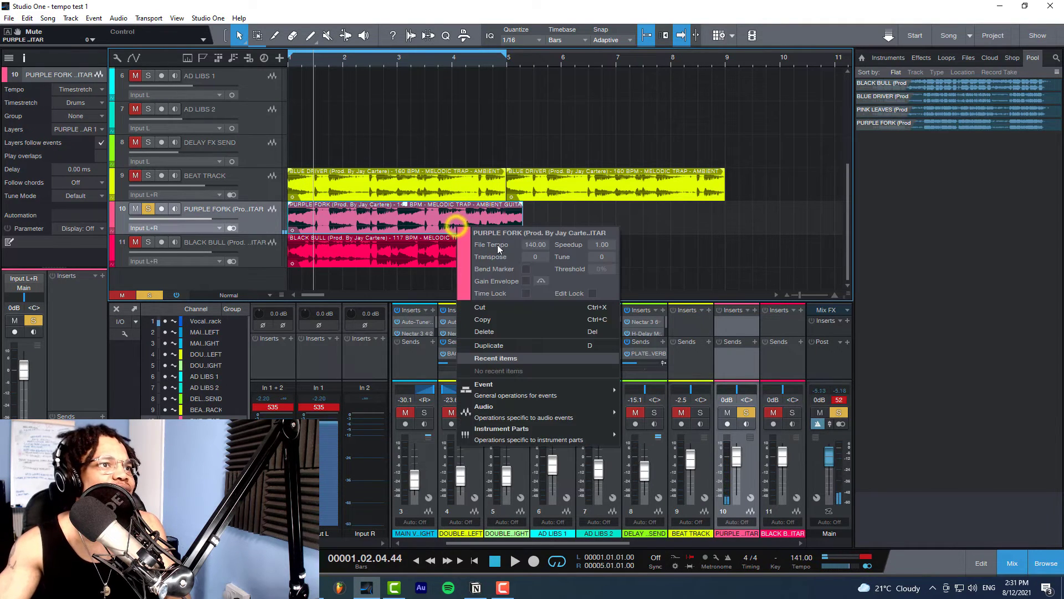
pyautogui.click(539, 244)
pyautogui.write('1')
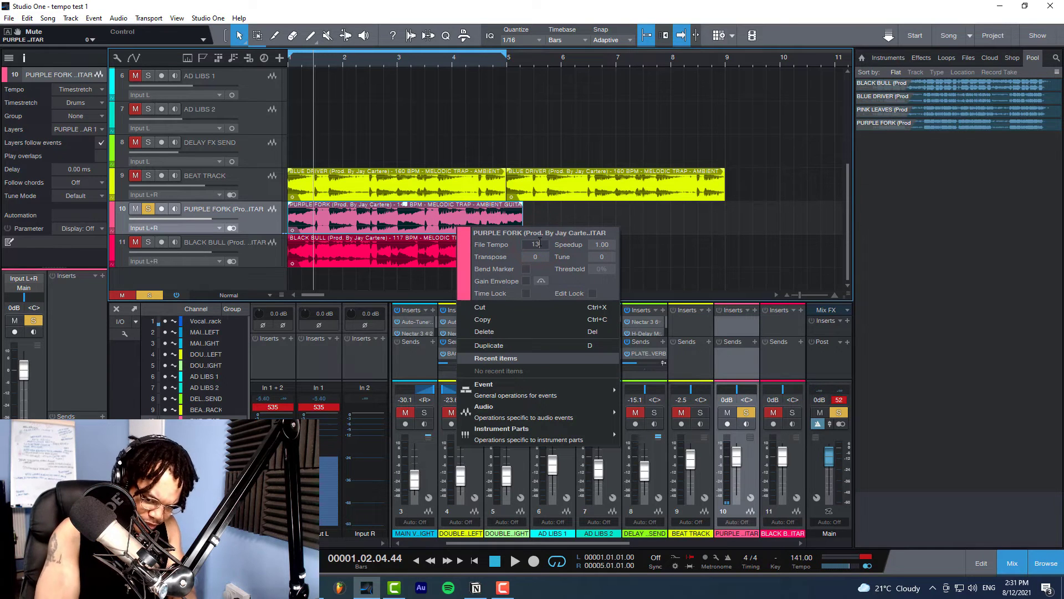
pyautogui.write('3')
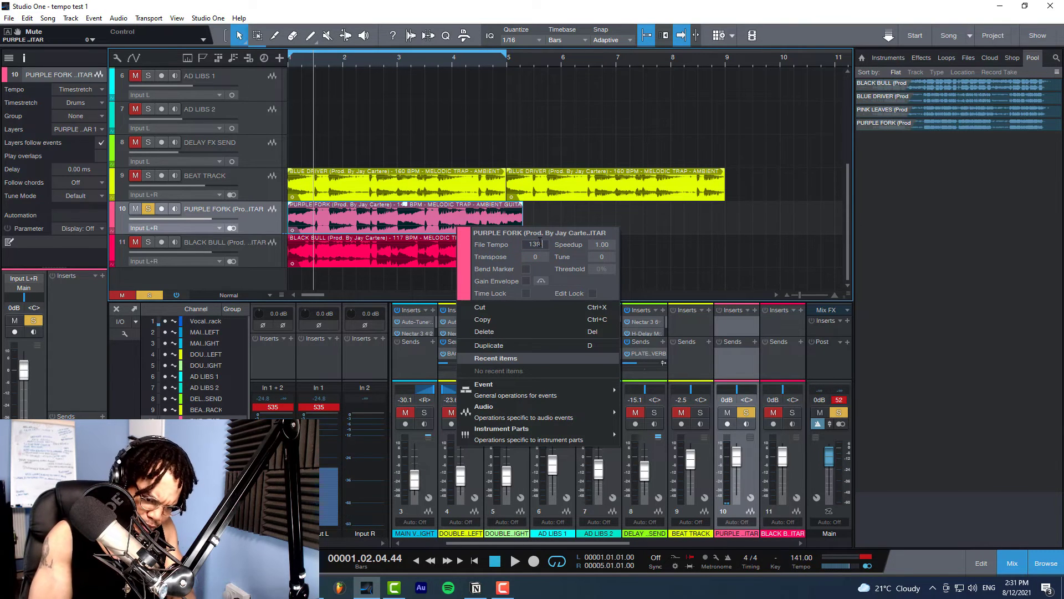
pyautogui.write('0')
pyautogui.write('.4')
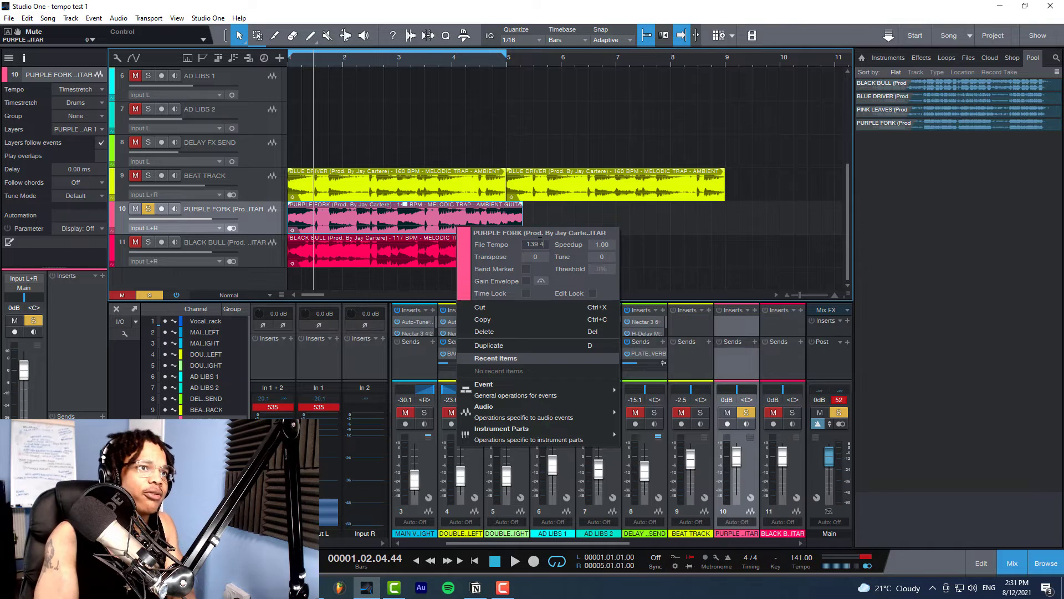
pyautogui.press('Return')
pyautogui.click(617, 220)
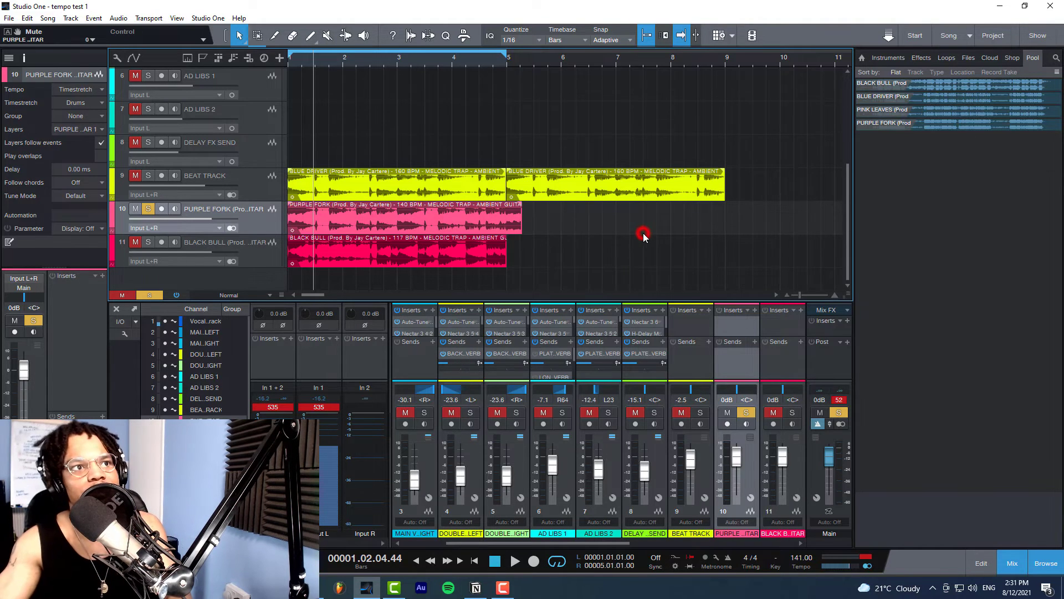
pyautogui.press('space')
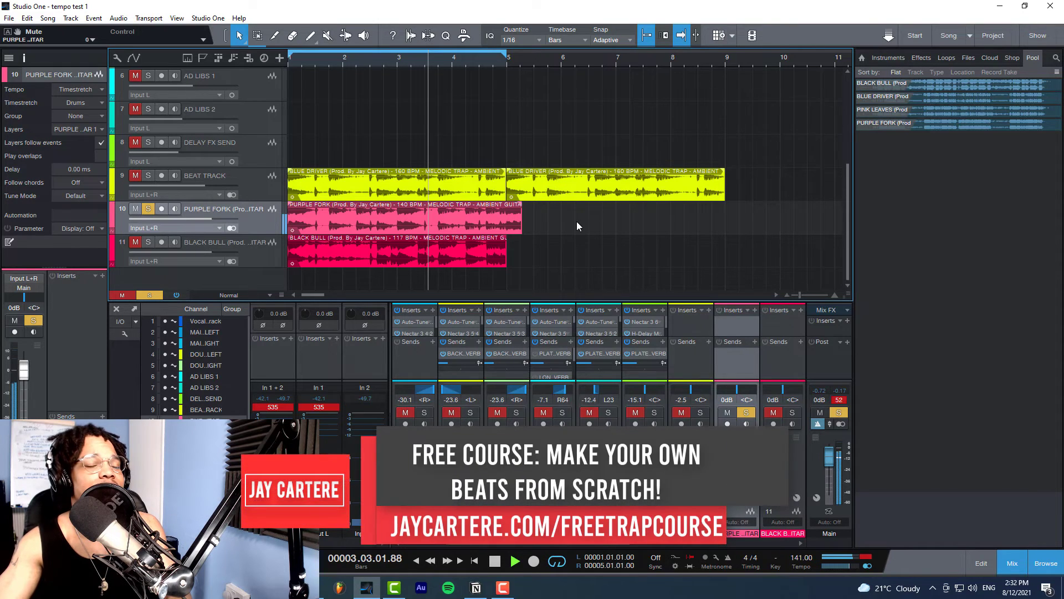
# Minimize Studio One to show the desktop
pyautogui.press('super+d')
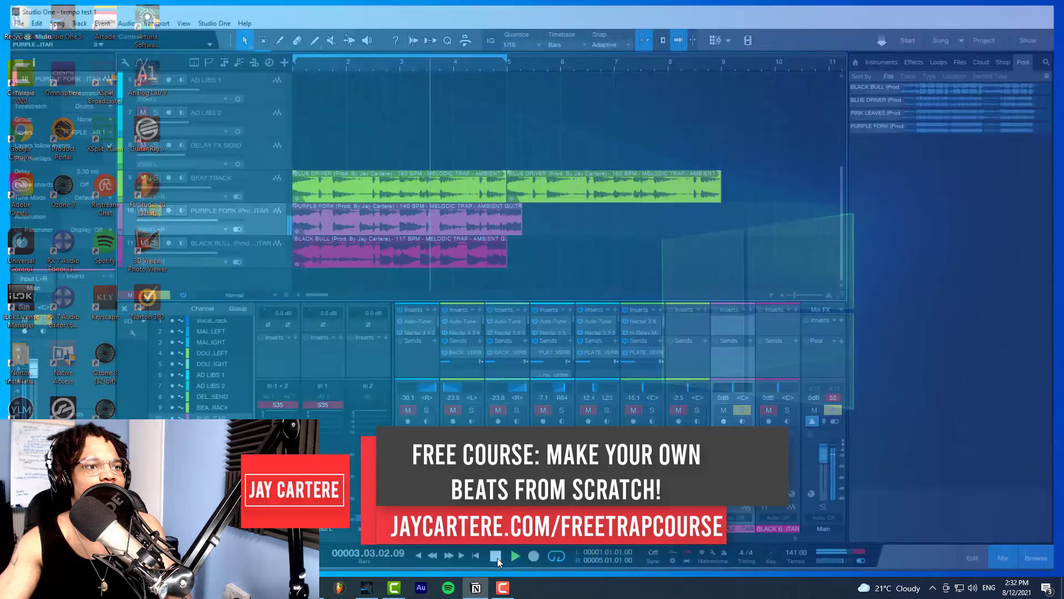